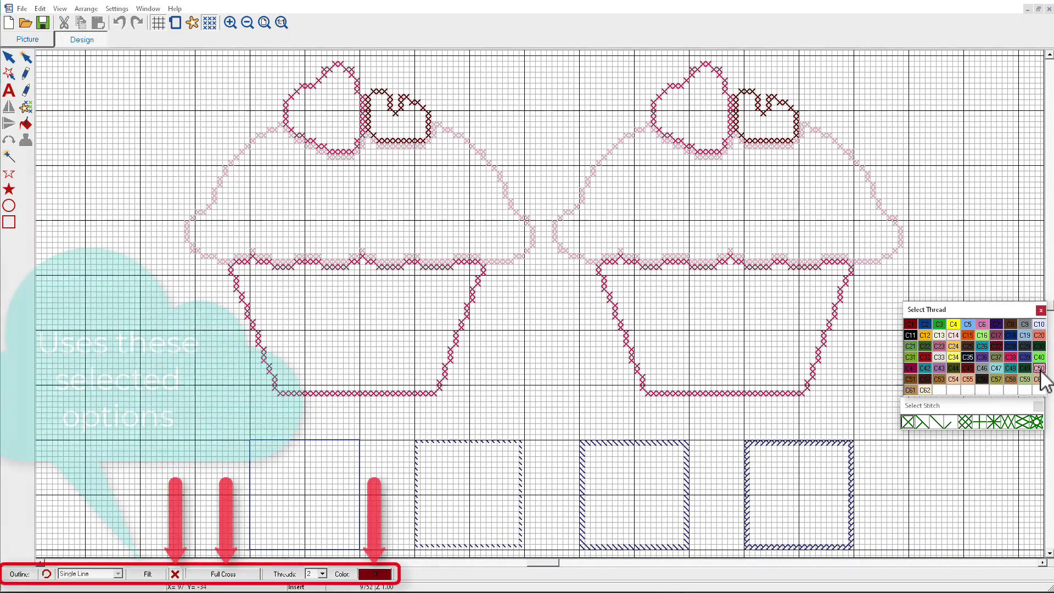
Fill the left cupcake's frosting with pink C50 and the right frosting with red C20
{"action": "left_click", "coordinate": [1039, 369]}
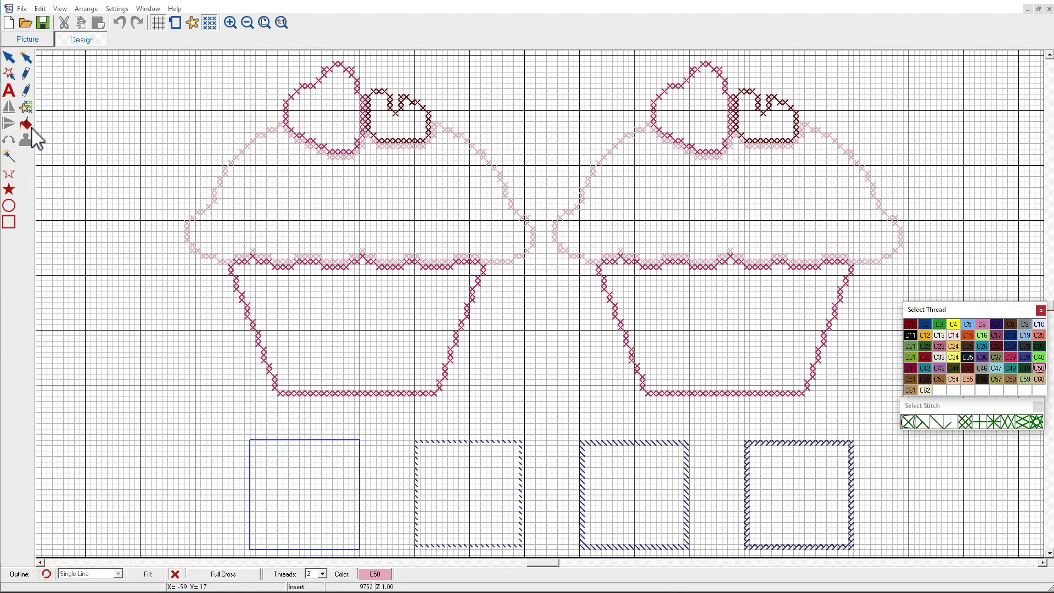
{"action": "left_click", "coordinate": [26, 125]}
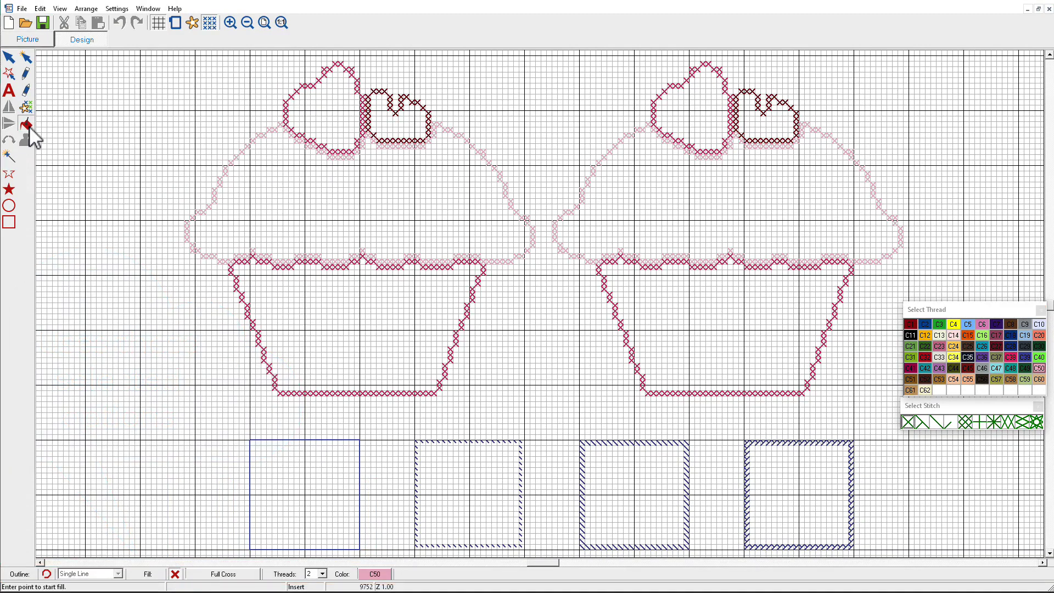
{"action": "left_click", "coordinate": [268, 190]}
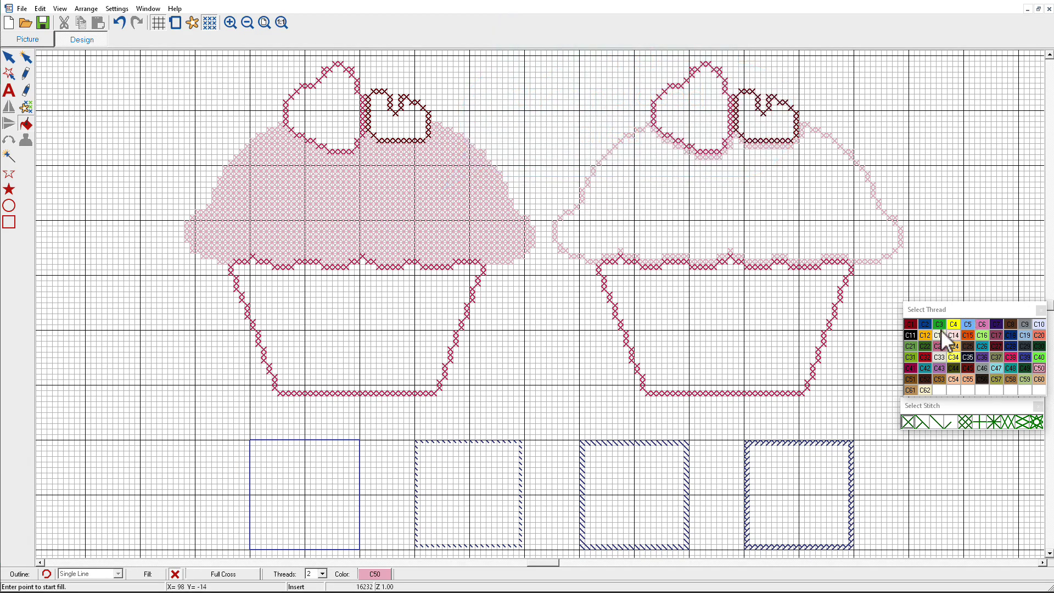
{"action": "left_click", "coordinate": [1038, 335]}
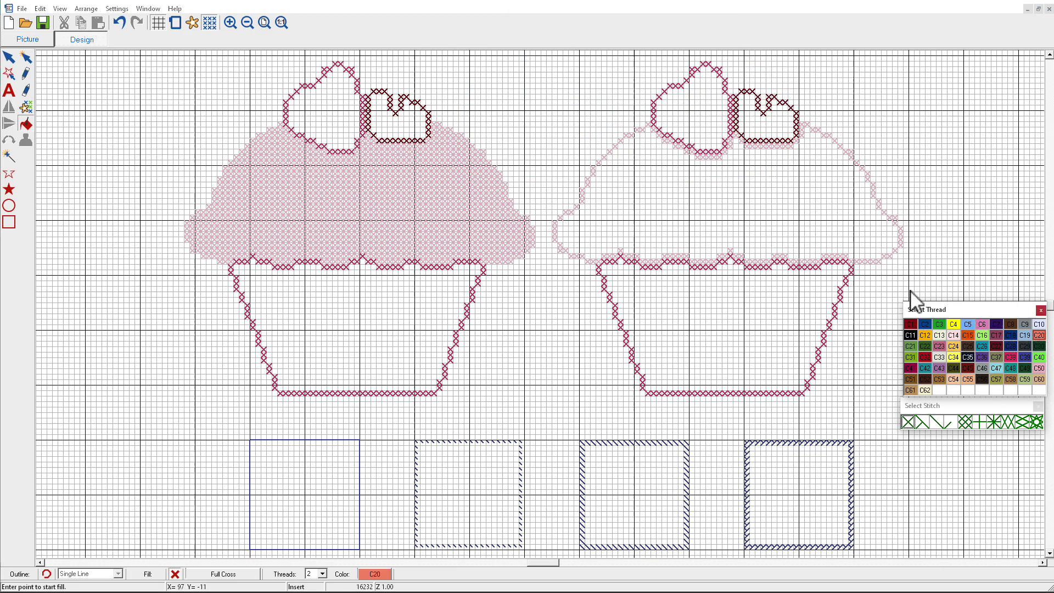
{"action": "left_click", "coordinate": [645, 194]}
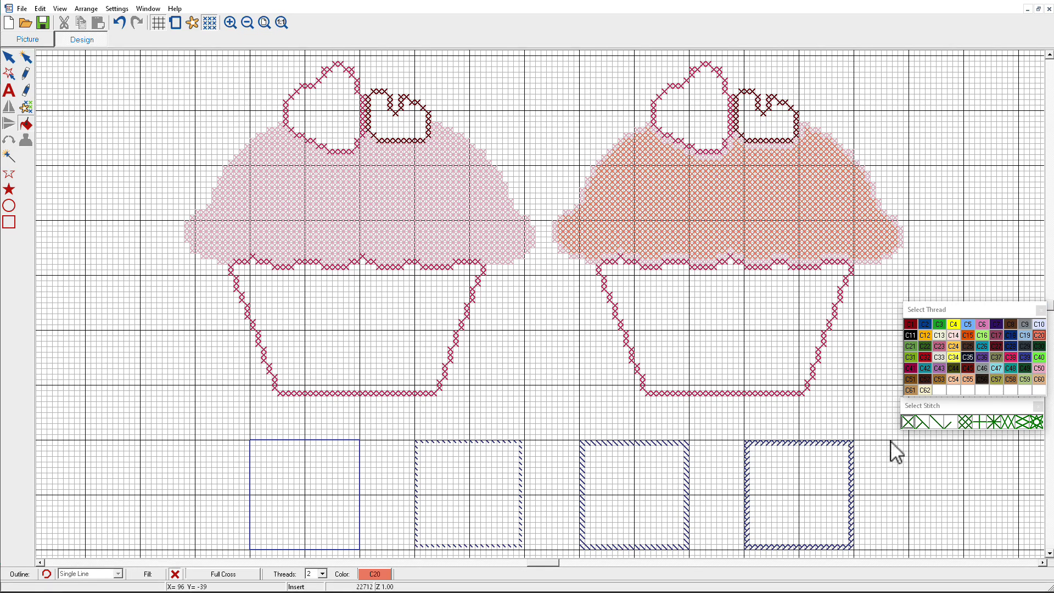
Fill the right cupcake's base with light cyan C47 half-cross stitches
{"action": "left_click", "coordinate": [936, 424]}
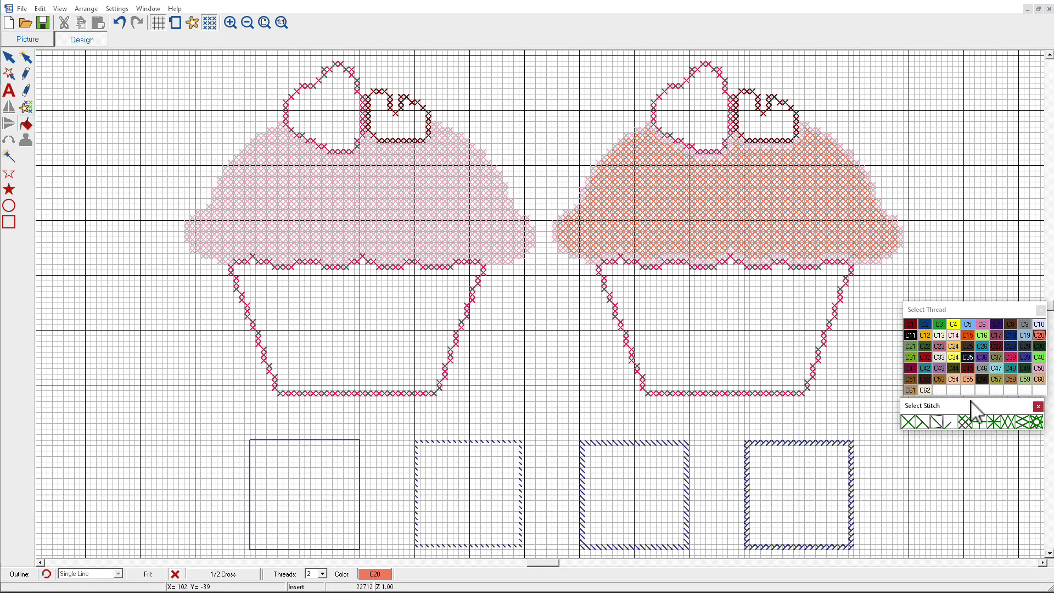
{"action": "left_click", "coordinate": [996, 368]}
{"action": "left_click", "coordinate": [680, 337]}
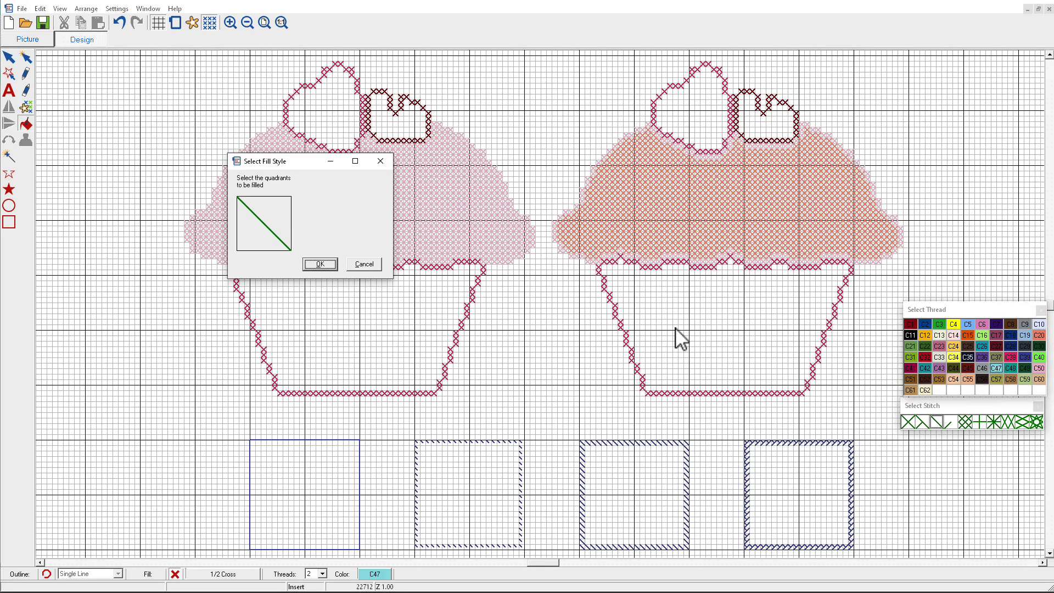
{"action": "left_click", "coordinate": [323, 264]}
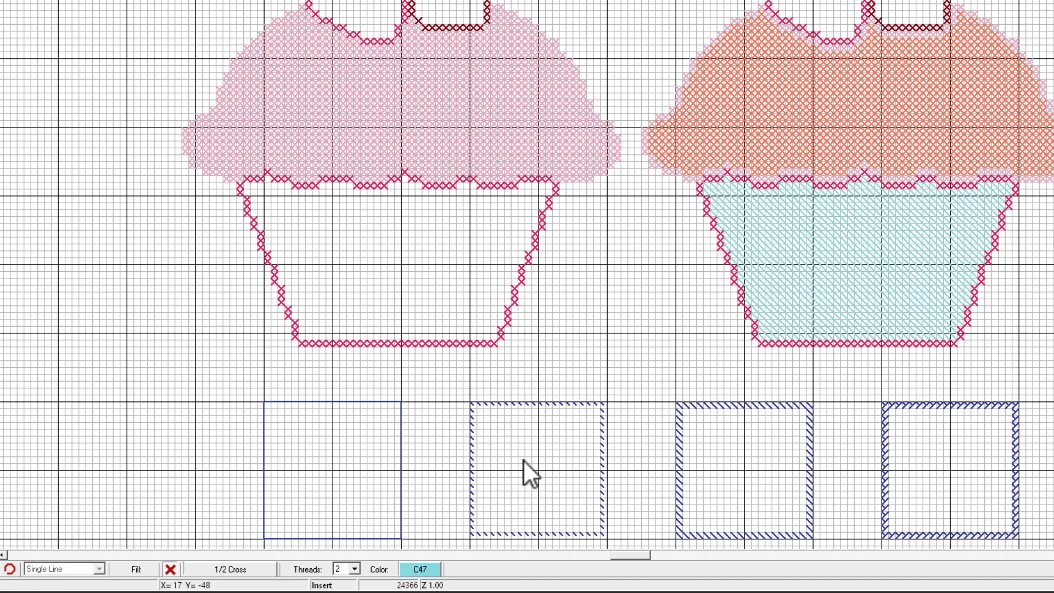
Fill the third and fourth sample squares with C47 half-cross stitches, confirming each fill
{"action": "left_click", "coordinate": [732, 458]}
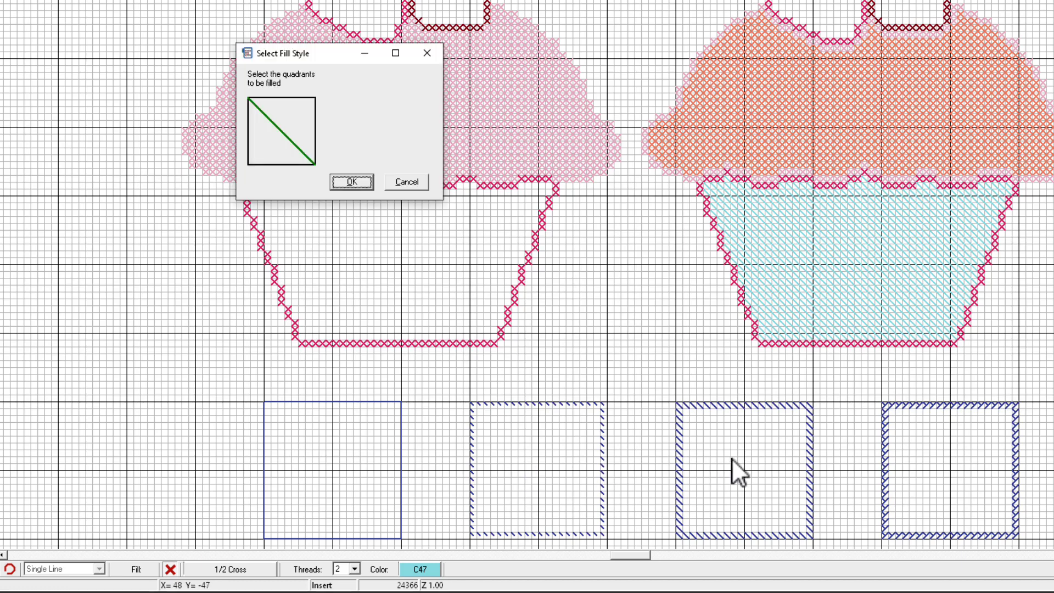
{"action": "left_click", "coordinate": [372, 186]}
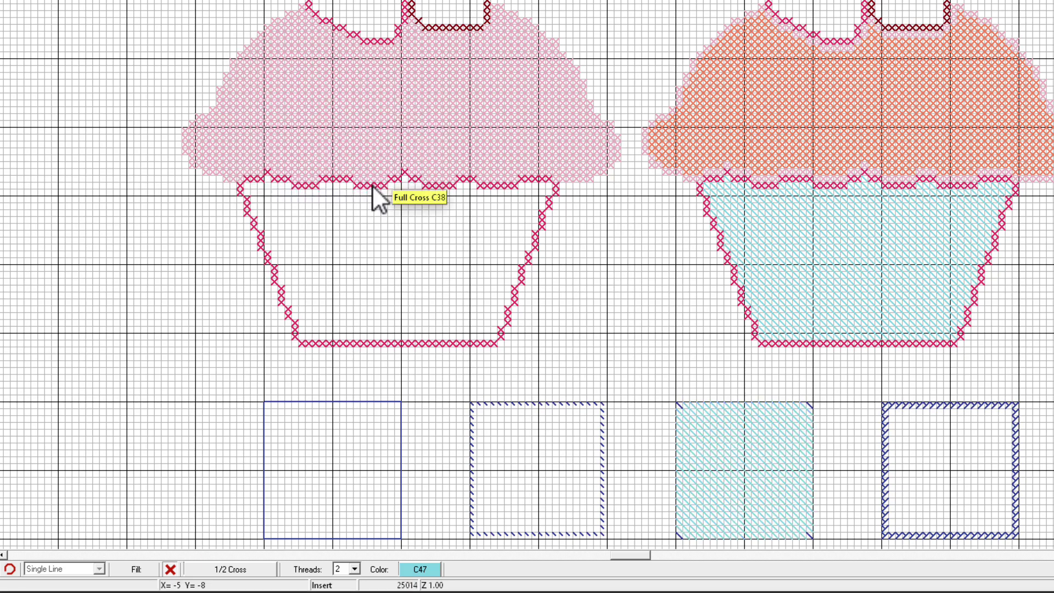
{"action": "left_click", "coordinate": [950, 448]}
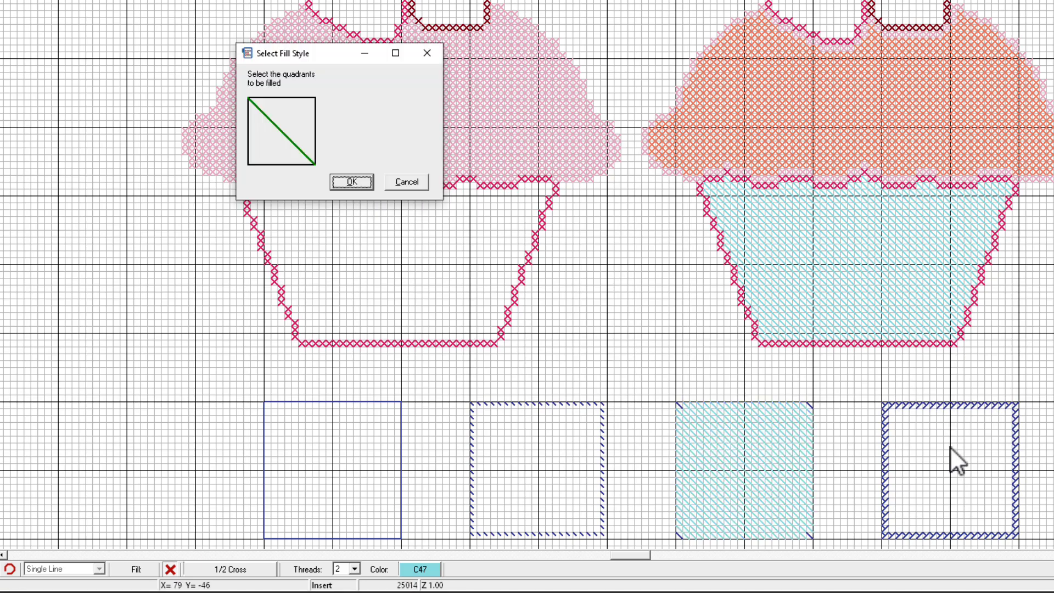
{"action": "left_click", "coordinate": [365, 181]}
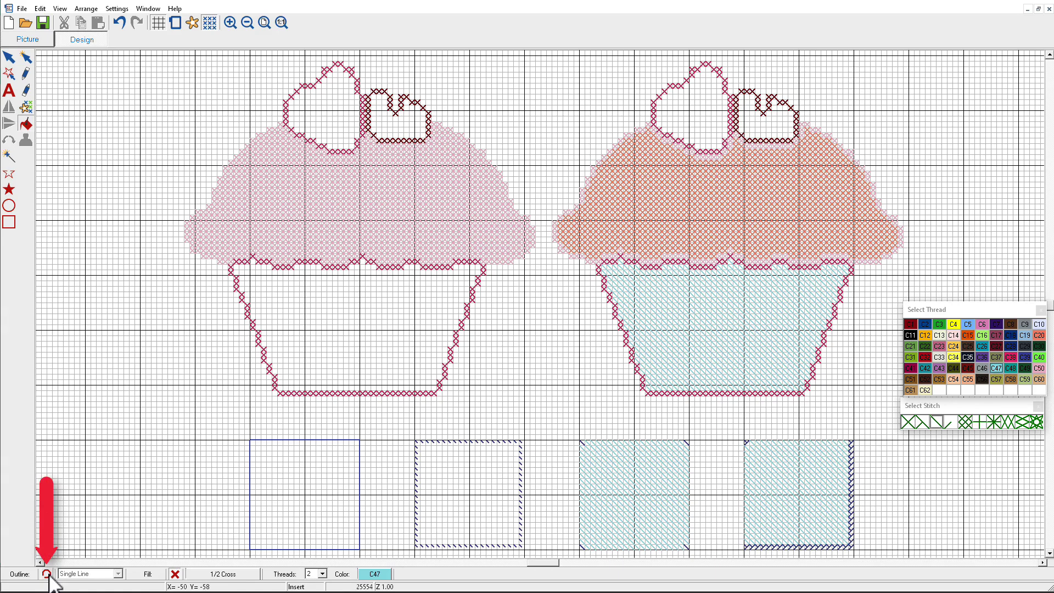
Set up full-cross outlining using the current cross type, trying dark red C1 on the right heart
{"action": "left_click", "coordinate": [49, 575]}
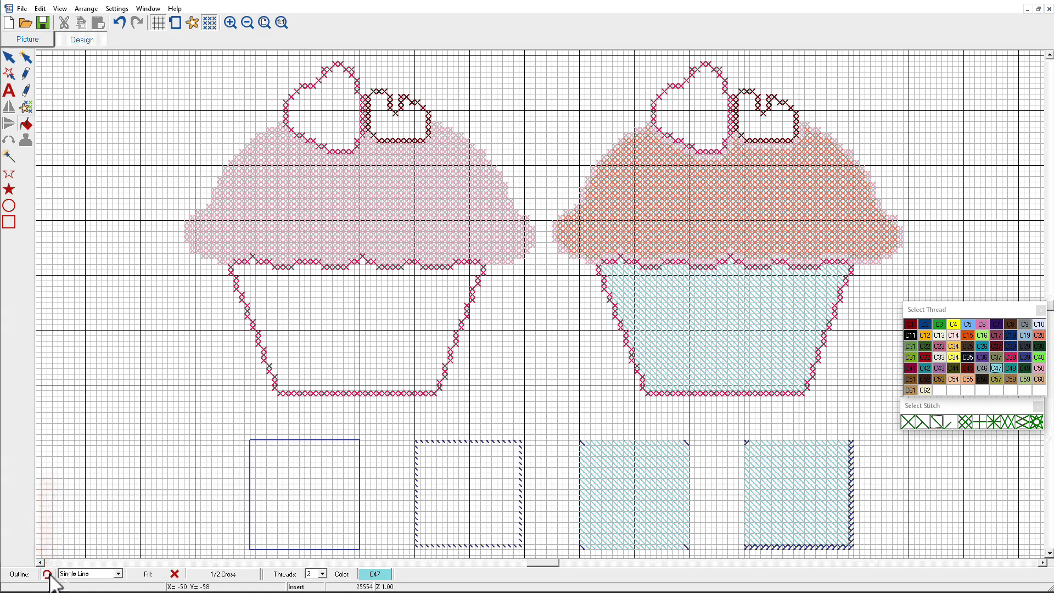
{"action": "left_click", "coordinate": [908, 422]}
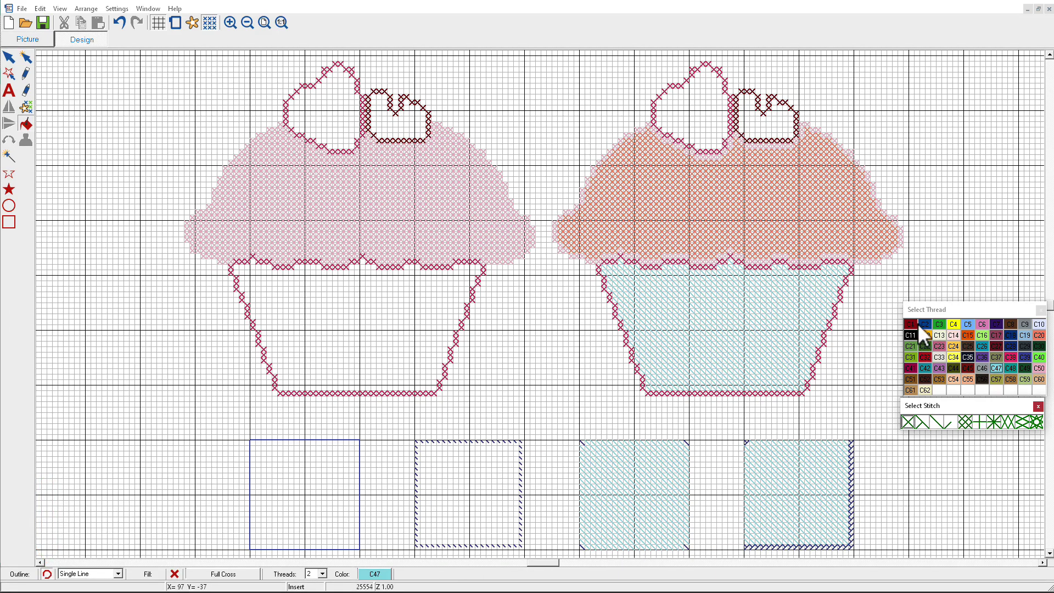
{"action": "left_click", "coordinate": [912, 324]}
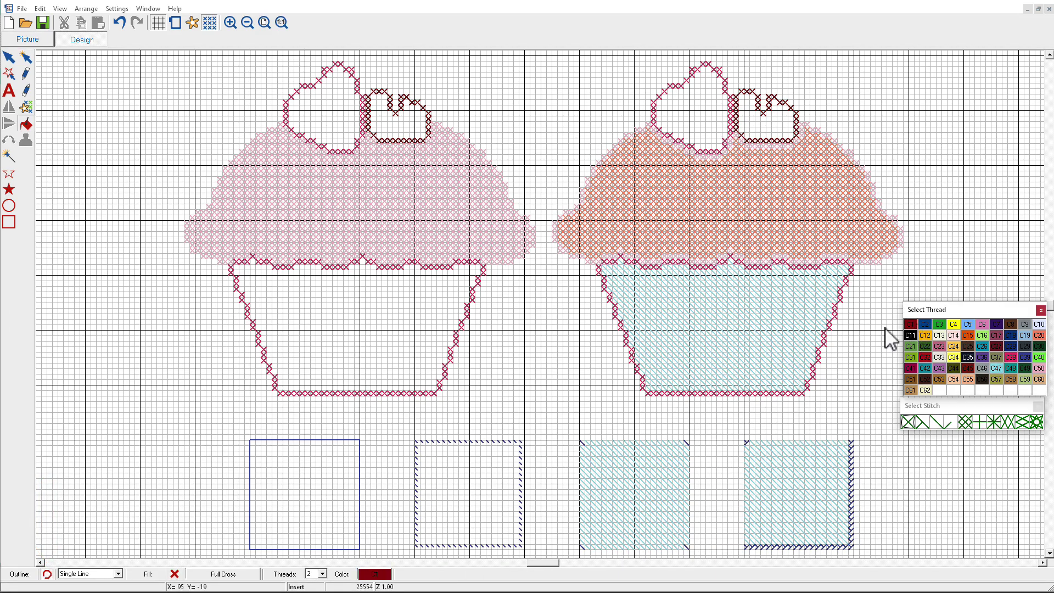
{"action": "left_click", "coordinate": [667, 108]}
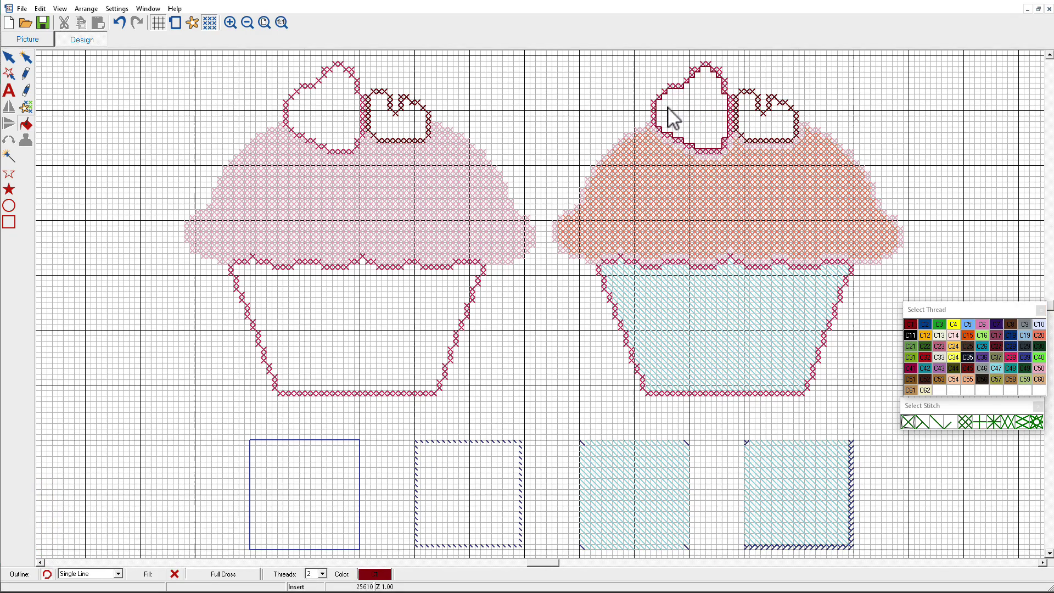
{"action": "left_click", "coordinate": [117, 573]}
{"action": "left_click", "coordinate": [112, 590]}
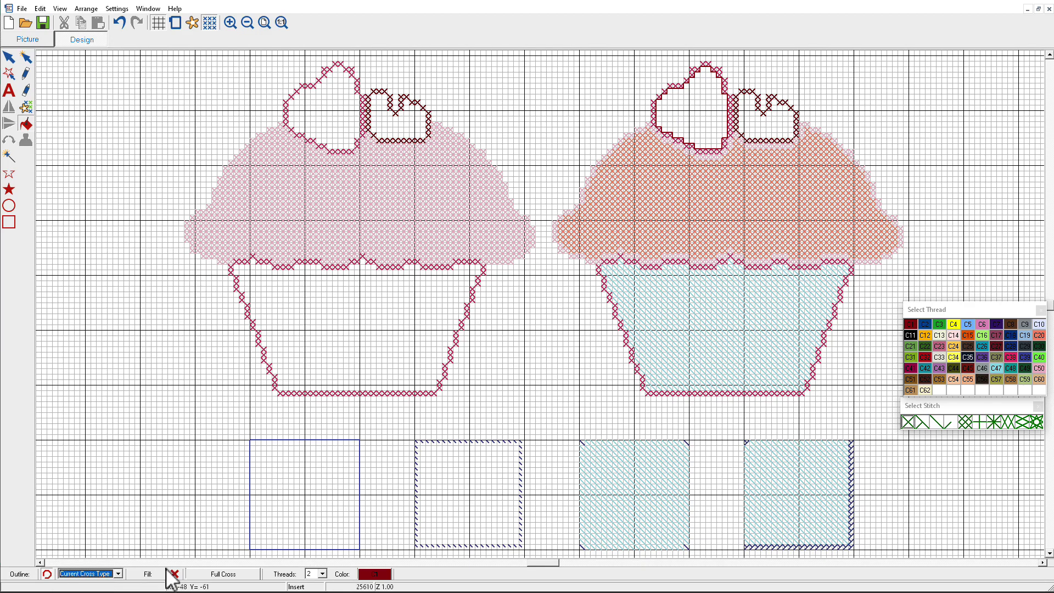
Outline the right and left cupcakes' large hearts in dark blue C2
{"action": "left_click", "coordinate": [924, 323]}
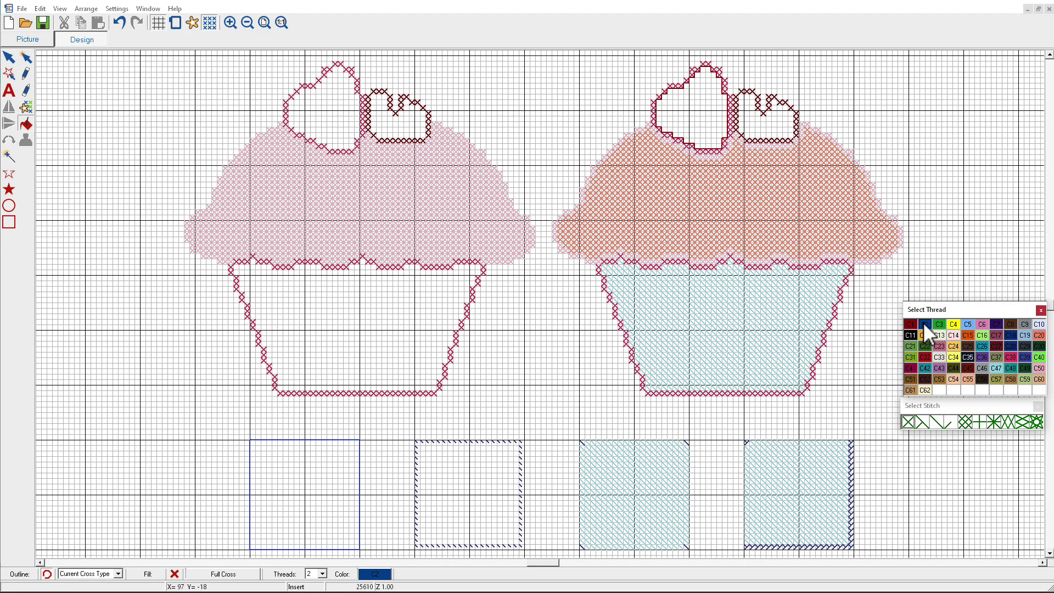
{"action": "left_click", "coordinate": [679, 112]}
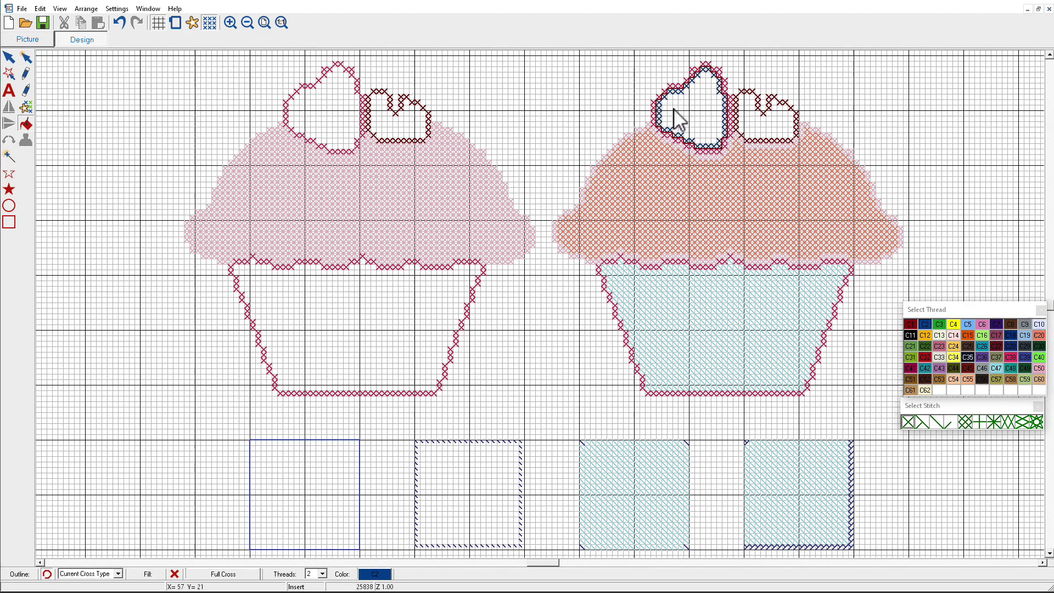
{"action": "left_click", "coordinate": [323, 121]}
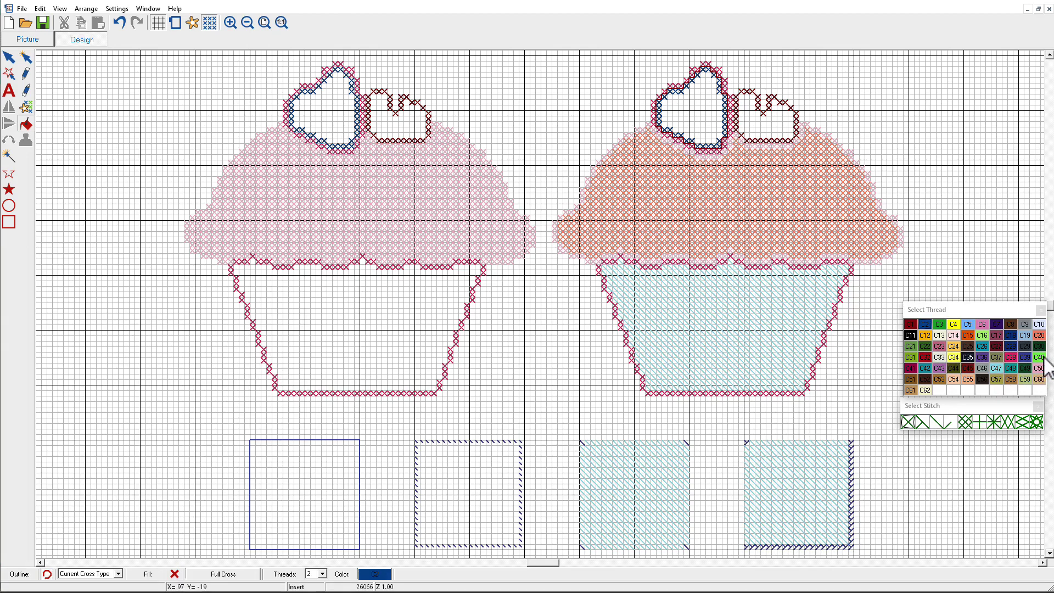
Add green C40 and light-blue C19 inner outlines to the left heart
{"action": "left_click", "coordinate": [1039, 356]}
{"action": "left_click", "coordinate": [332, 122]}
{"action": "left_click", "coordinate": [1025, 335]}
{"action": "left_click", "coordinate": [331, 115]}
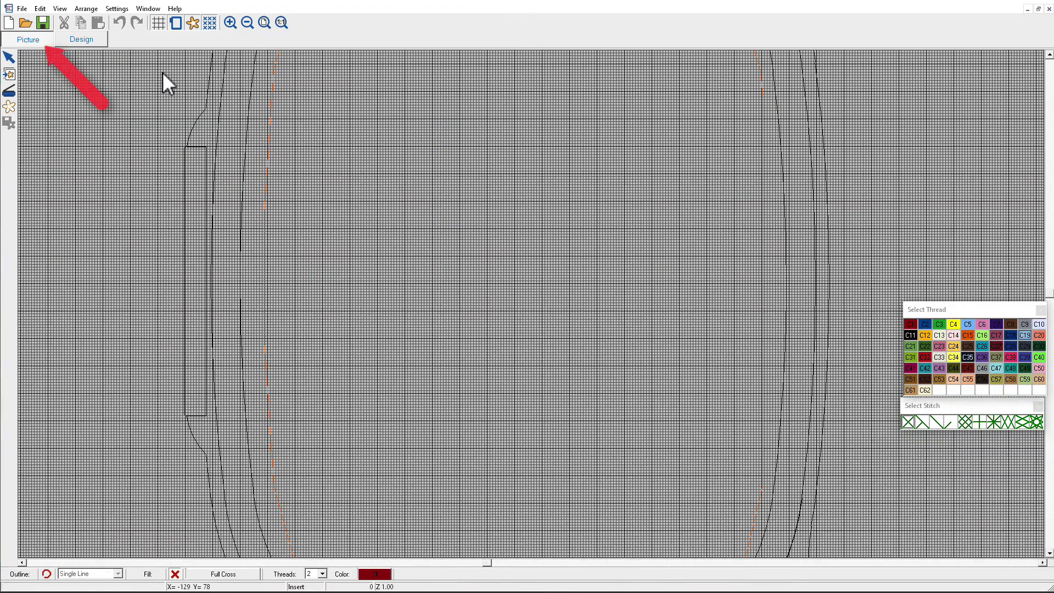
Import Gardening-ladybird.png onto the Picture grid as the backdrop
{"action": "left_click", "coordinate": [15, 73]}
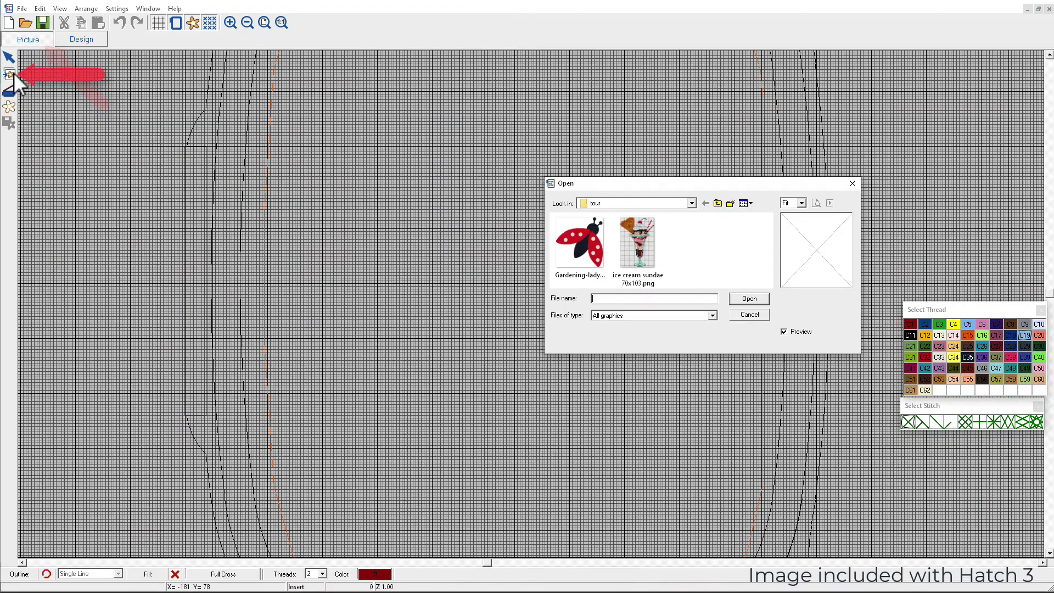
{"action": "left_click", "coordinate": [579, 243]}
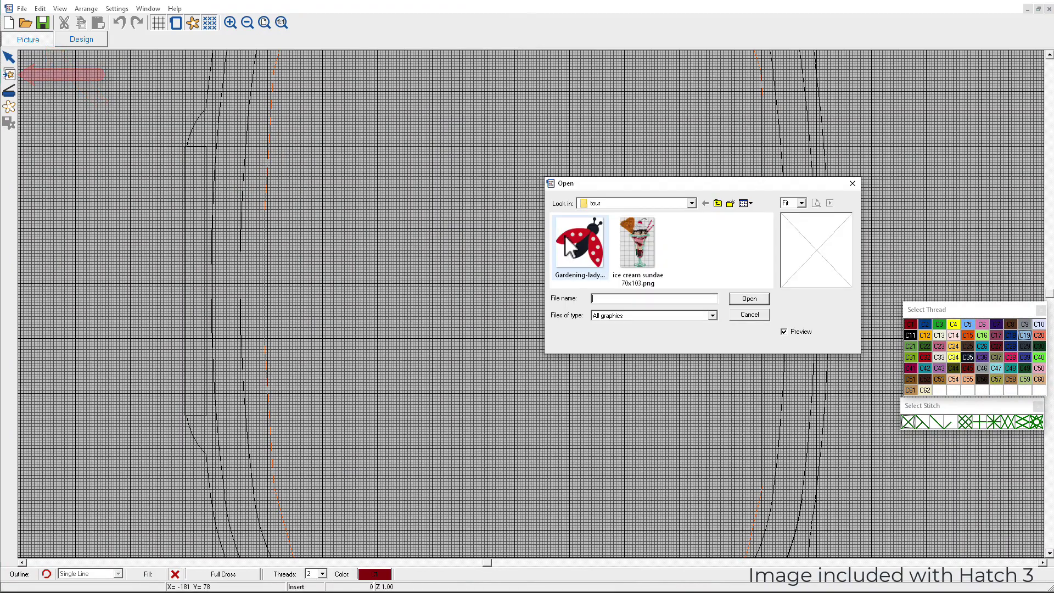
{"action": "left_click", "coordinate": [748, 299]}
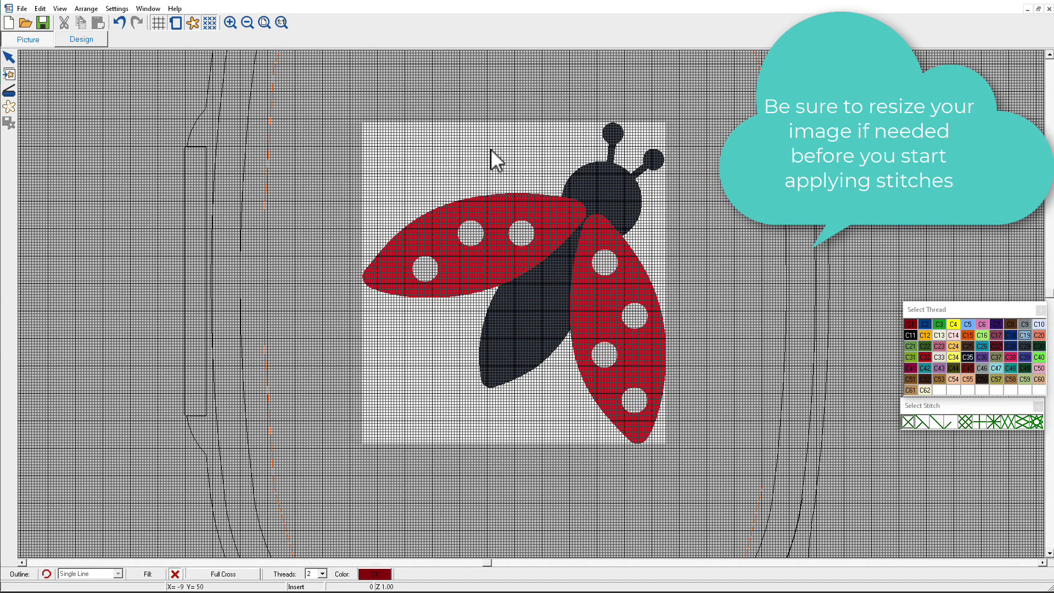
Fill the ladybug's wing spots light blue C47 using the Magic Wand
{"action": "left_click", "coordinate": [100, 40]}
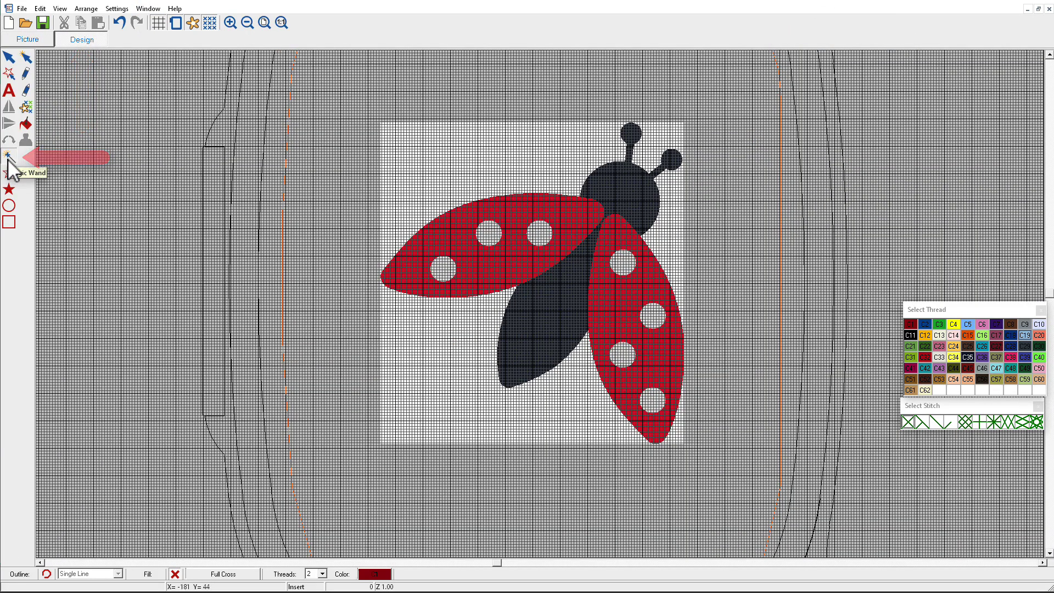
{"action": "left_click", "coordinate": [8, 159]}
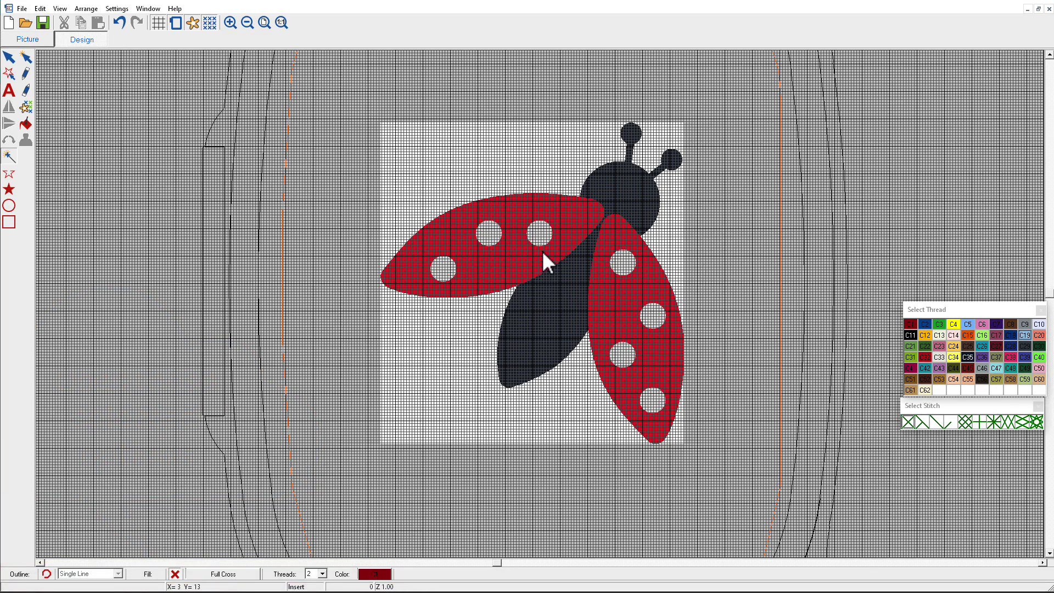
{"action": "left_click", "coordinate": [998, 368]}
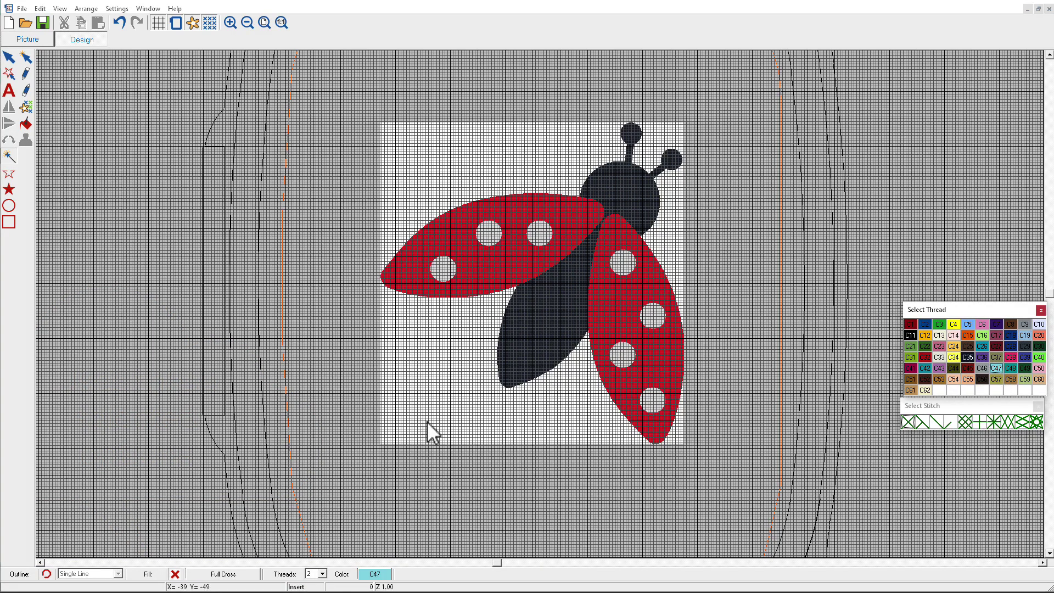
{"action": "left_click", "coordinate": [9, 156]}
{"action": "left_click", "coordinate": [441, 268]}
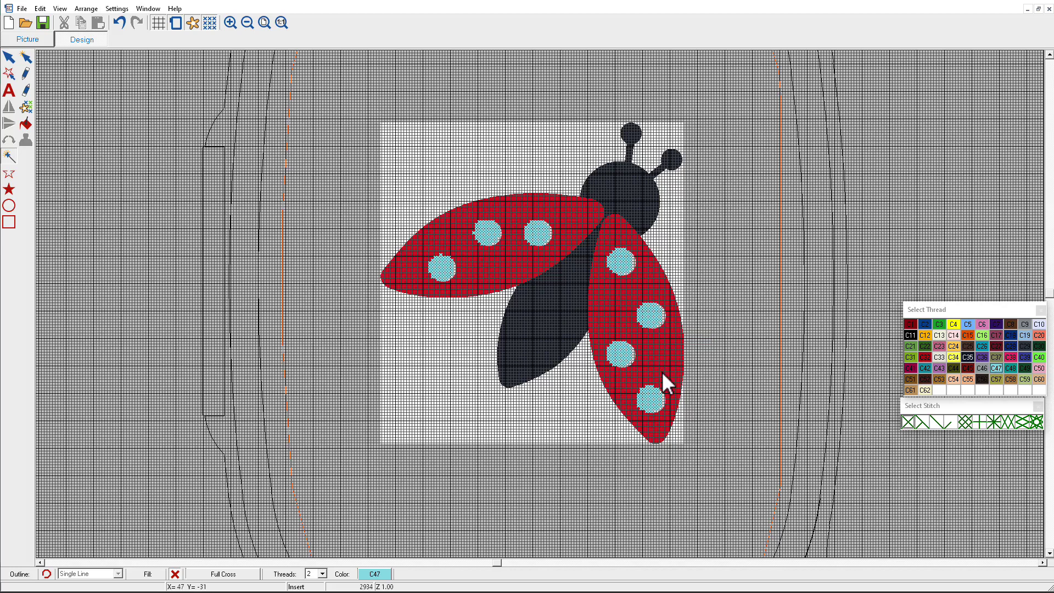
Fill the head black C11 and wings crimson C38, then select and delete all stitches
{"action": "left_click", "coordinate": [911, 336]}
{"action": "left_click", "coordinate": [636, 181]}
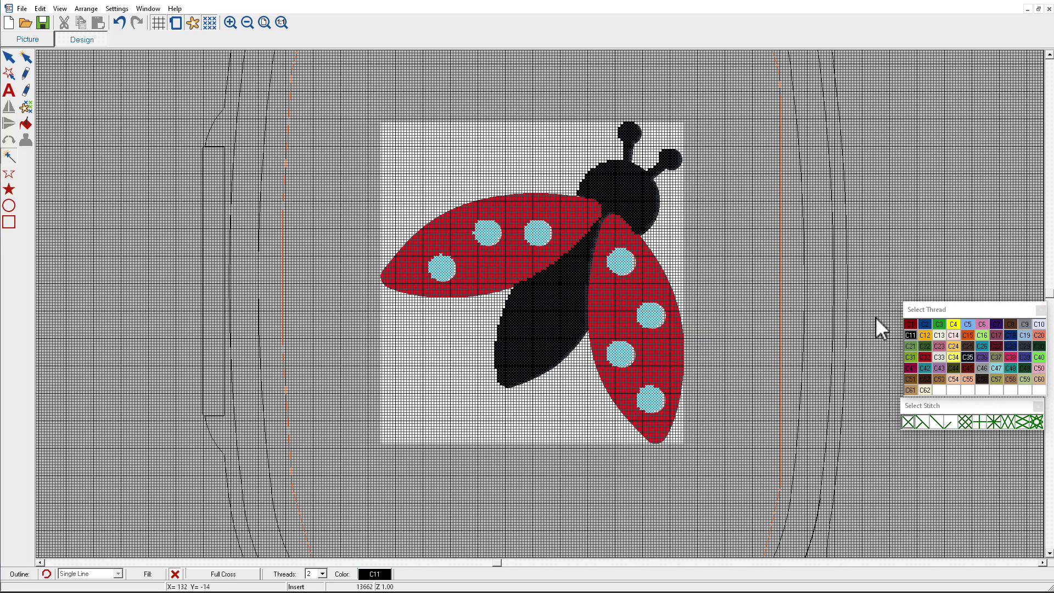
{"action": "left_click", "coordinate": [1013, 356]}
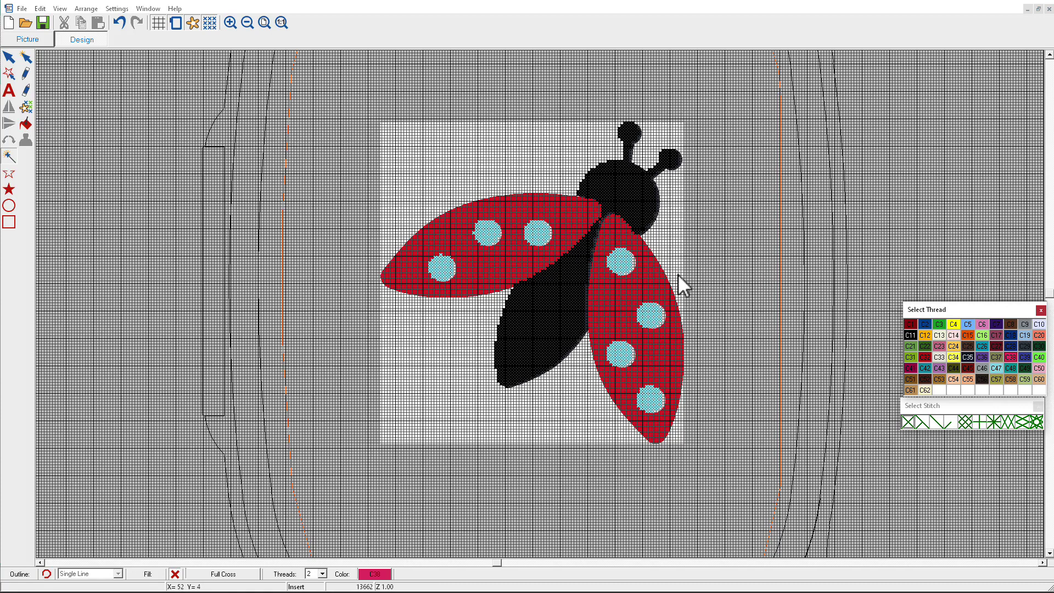
{"action": "left_click", "coordinate": [657, 279]}
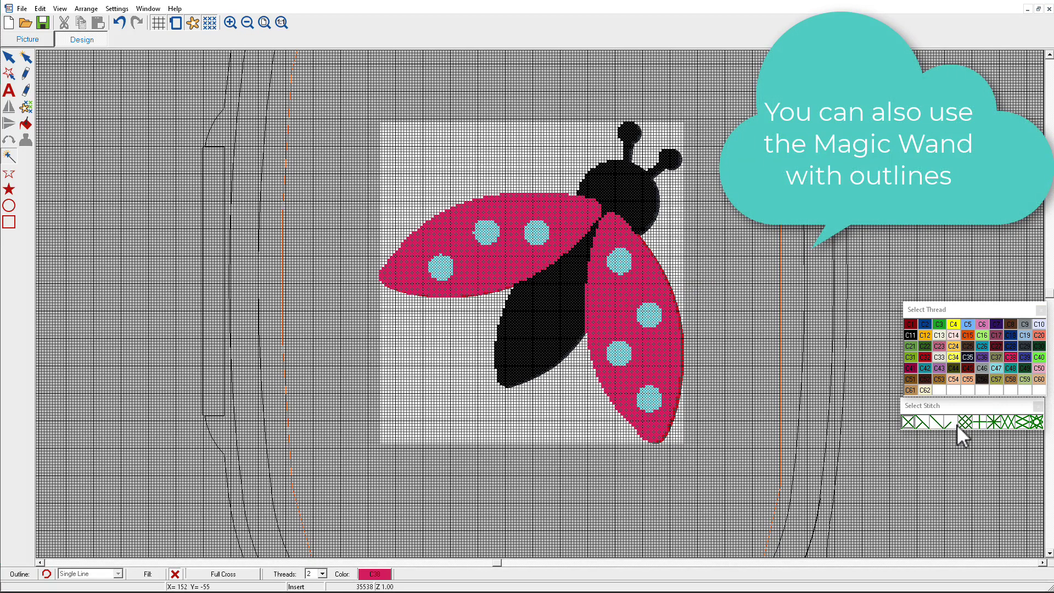
{"action": "key", "text": "ctrl+a"}
{"action": "key", "text": "Delete"}
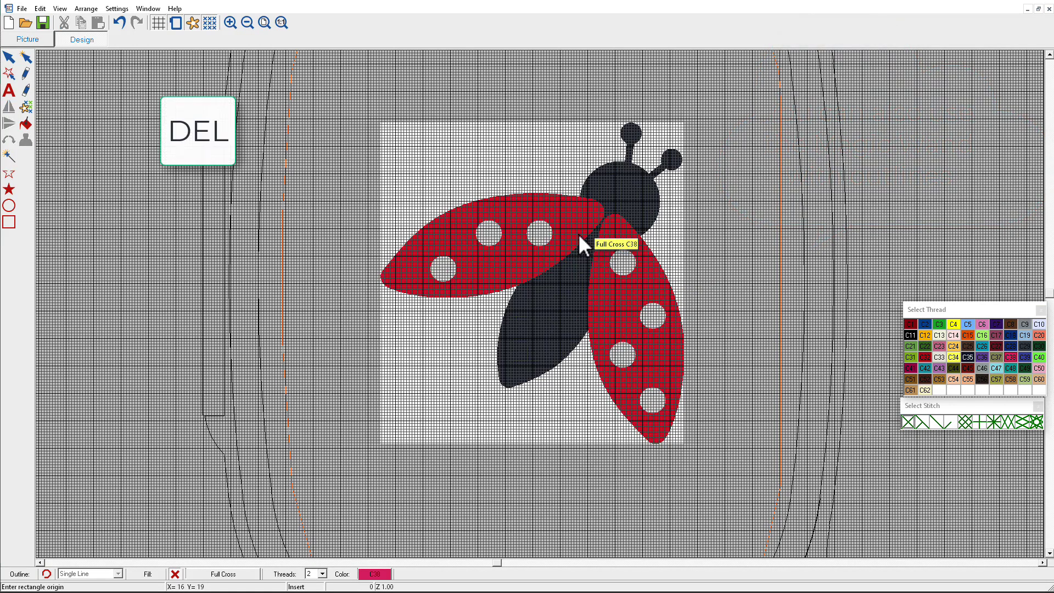
Auto-stitch the ladybug picture and enlarge the original and mapped image previews
{"action": "left_click", "coordinate": [26, 107]}
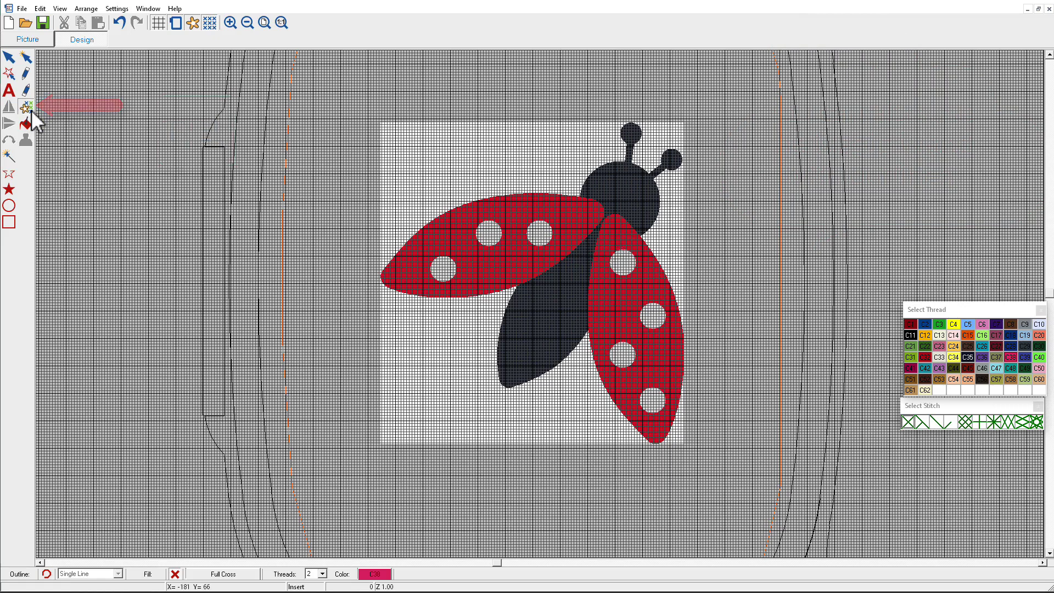
{"action": "left_click", "coordinate": [468, 206]}
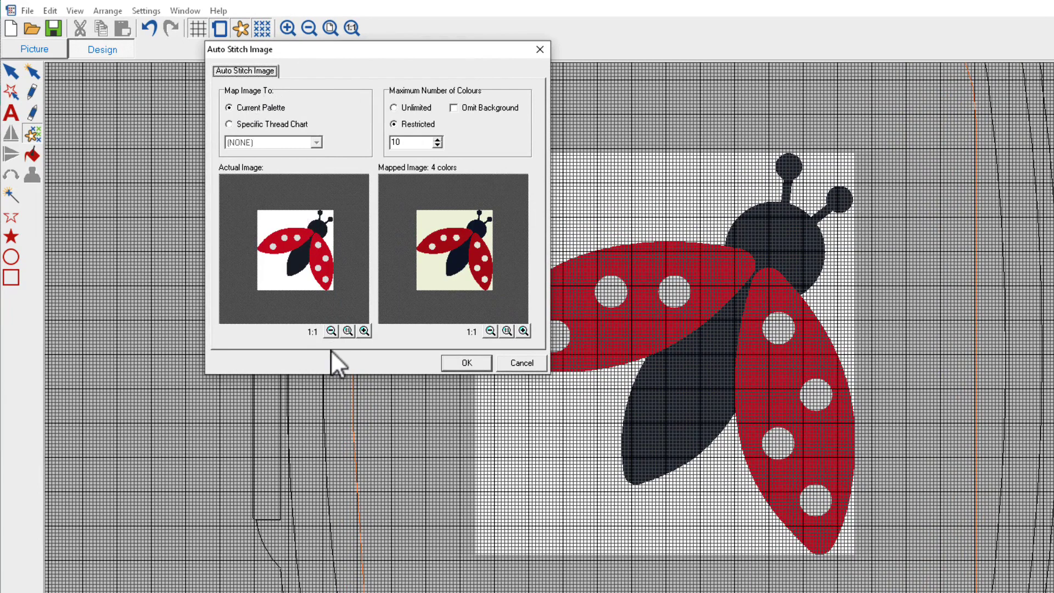
{"action": "left_click", "coordinate": [363, 331]}
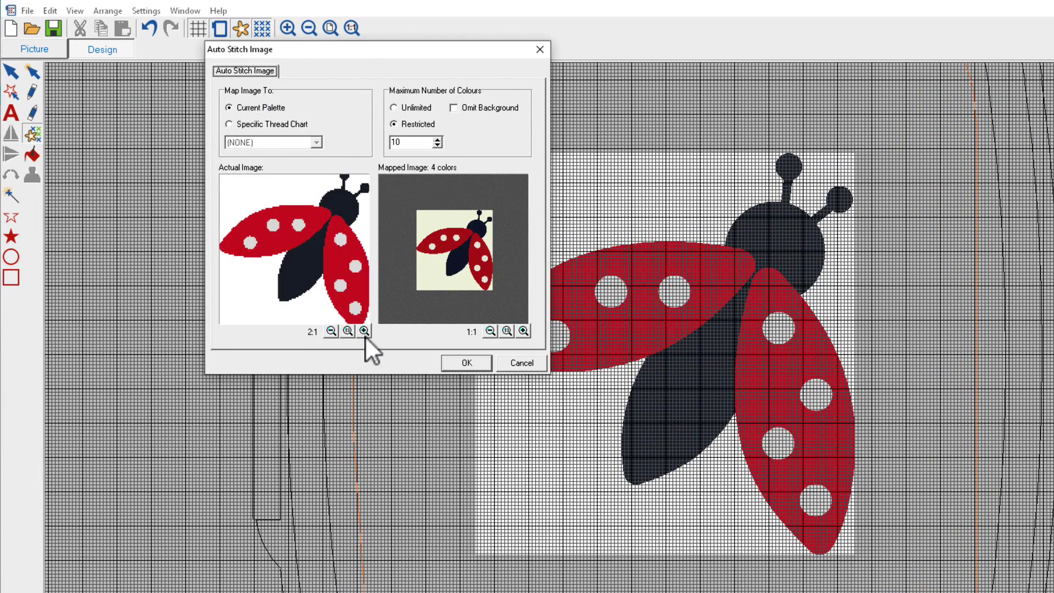
{"action": "left_click", "coordinate": [524, 331]}
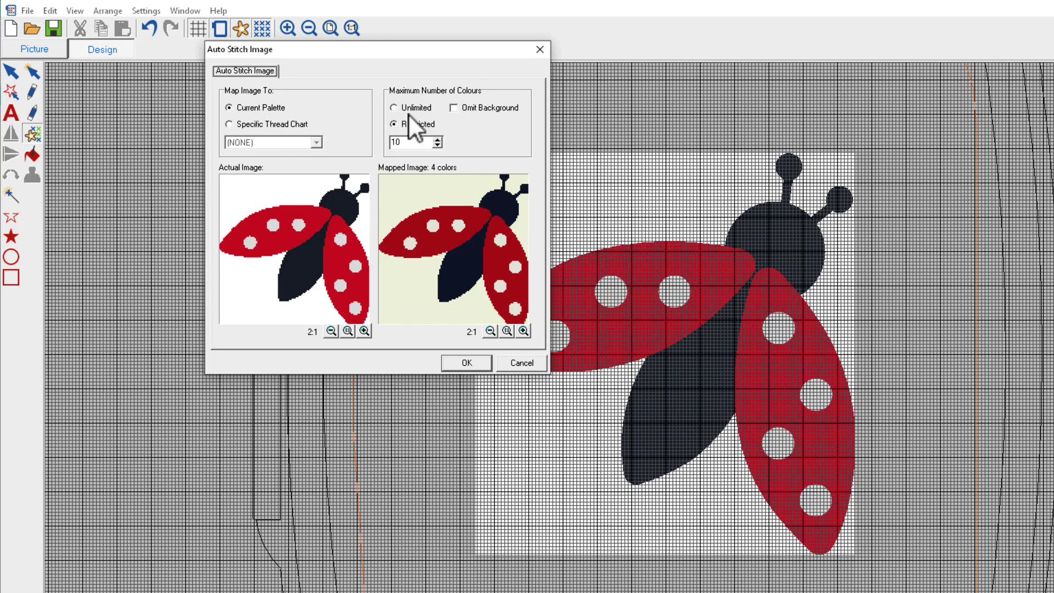
Omit the background, use the Madeira PolyNeon 40 chart, restrict to 4 colours, and apply
{"action": "left_click", "coordinate": [455, 112]}
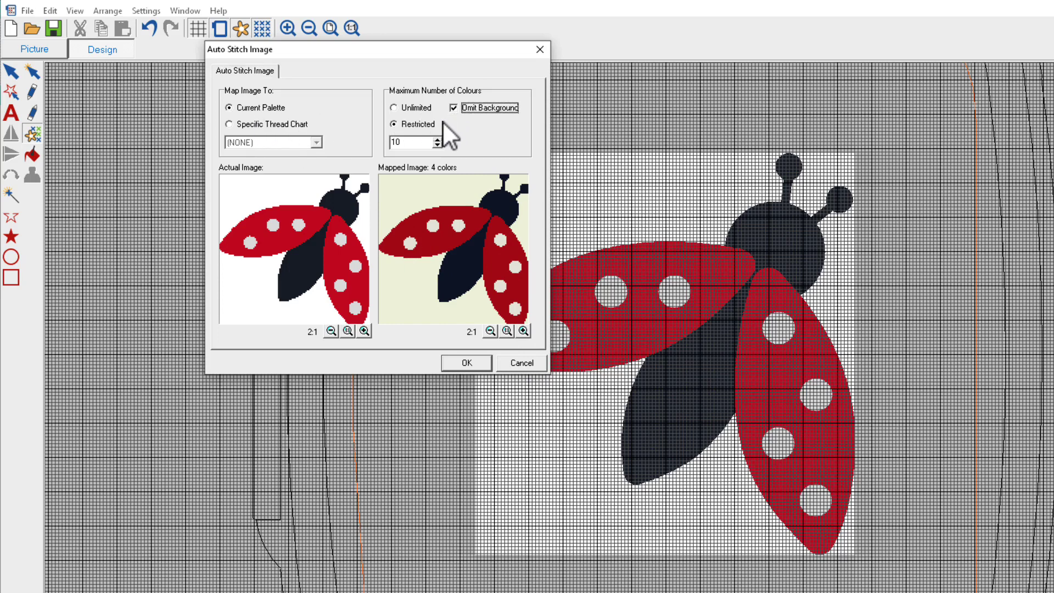
{"action": "left_click", "coordinate": [231, 125]}
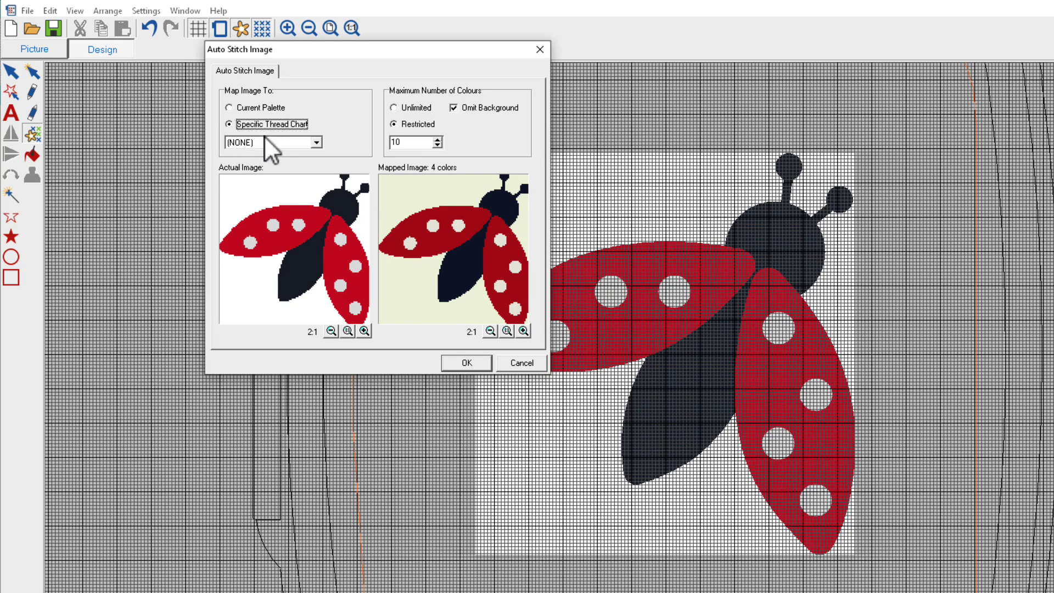
{"action": "left_click", "coordinate": [317, 145]}
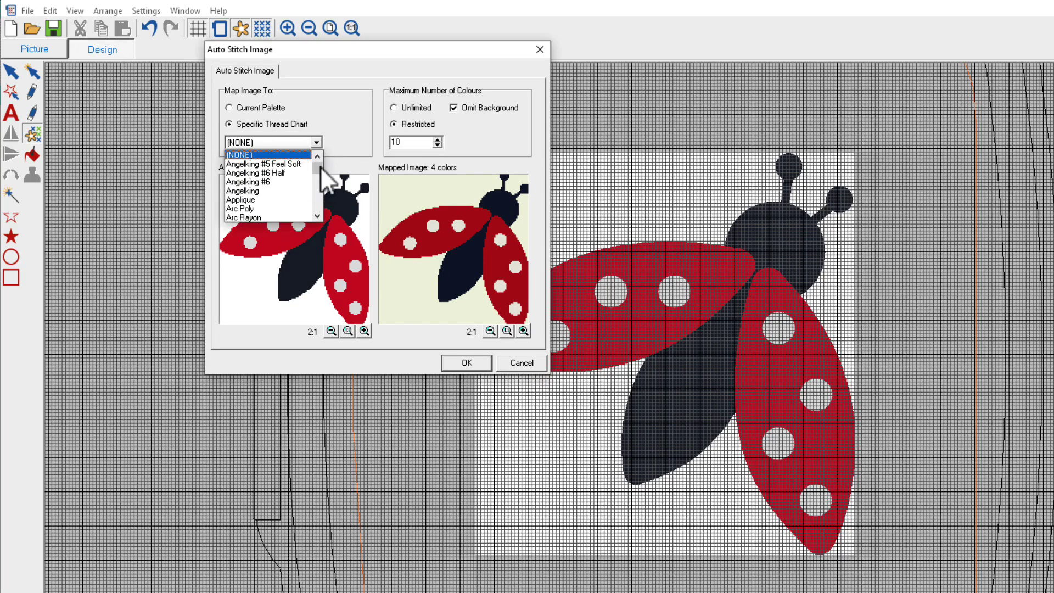
{"action": "left_click", "coordinate": [306, 191]}
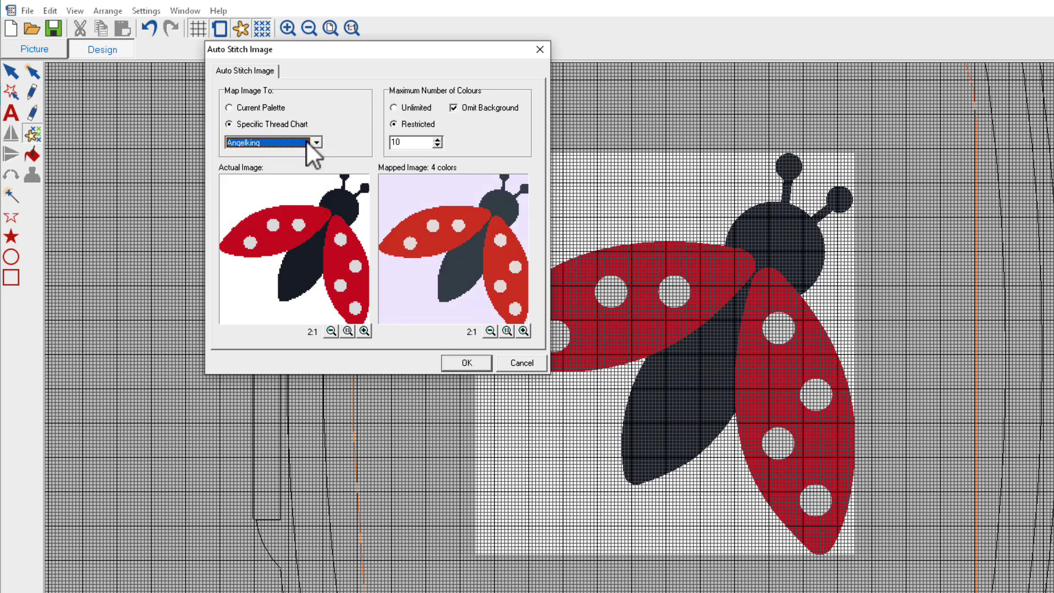
{"action": "left_click", "coordinate": [317, 143]}
{"action": "left_click", "coordinate": [297, 181]}
{"action": "left_click", "coordinate": [317, 144]}
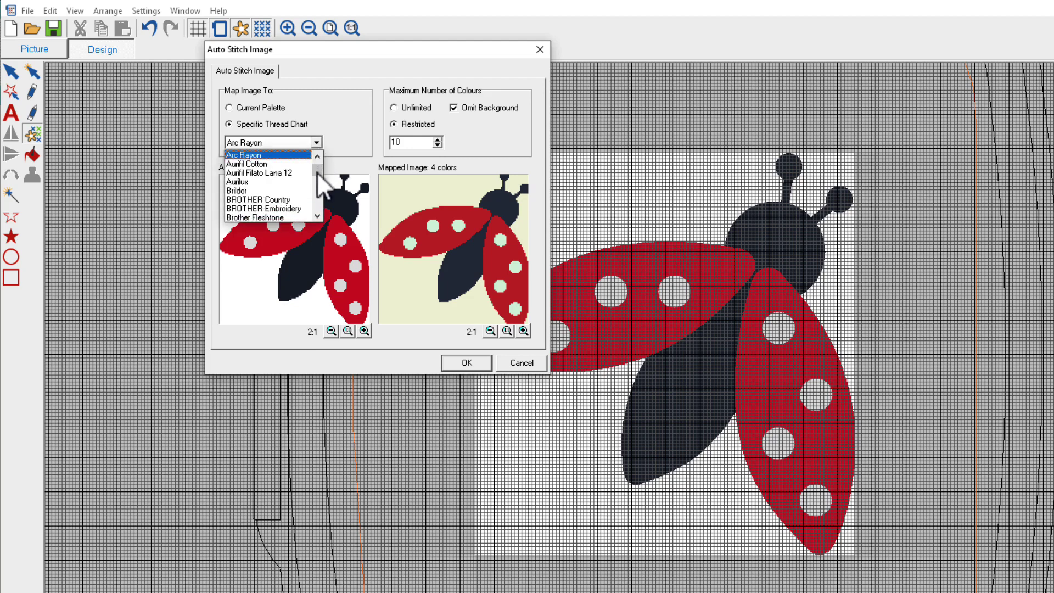
{"action": "left_click_drag", "start_coordinate": [317, 173], "coordinate": [317, 191]}
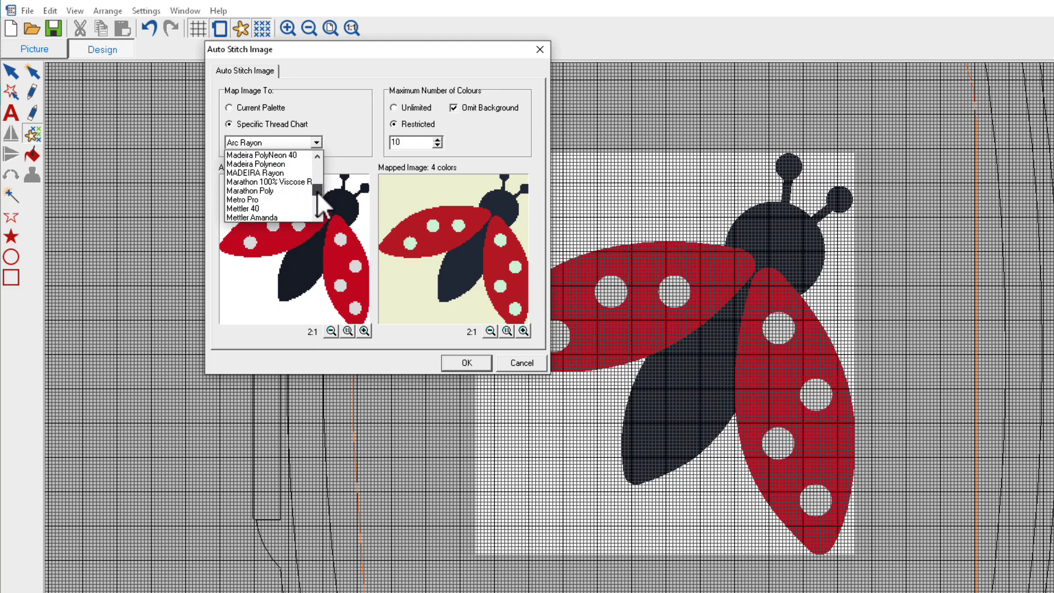
{"action": "left_click", "coordinate": [301, 155]}
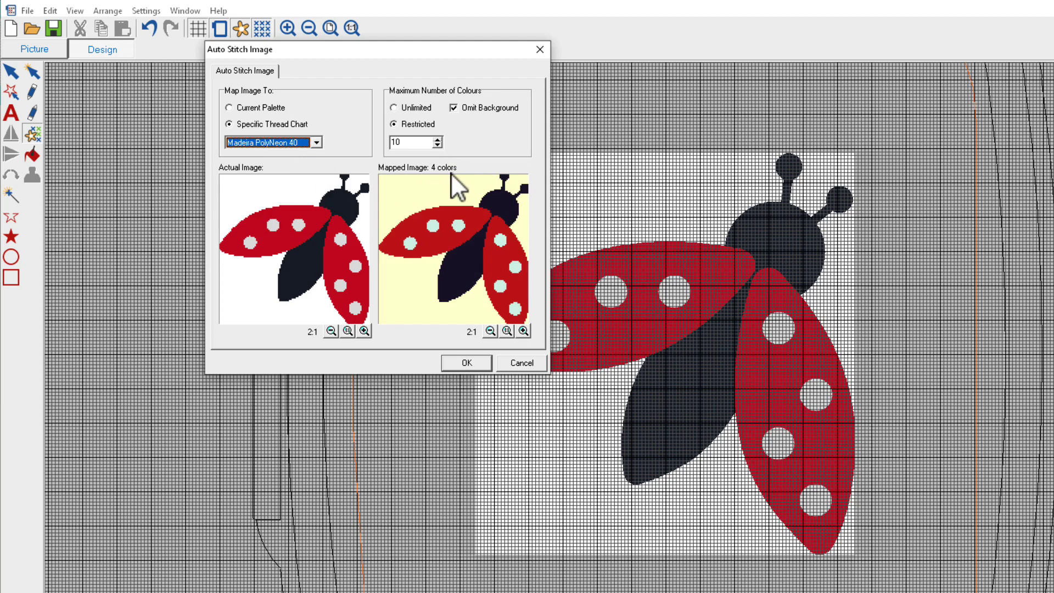
{"action": "double_click", "coordinate": [411, 142]}
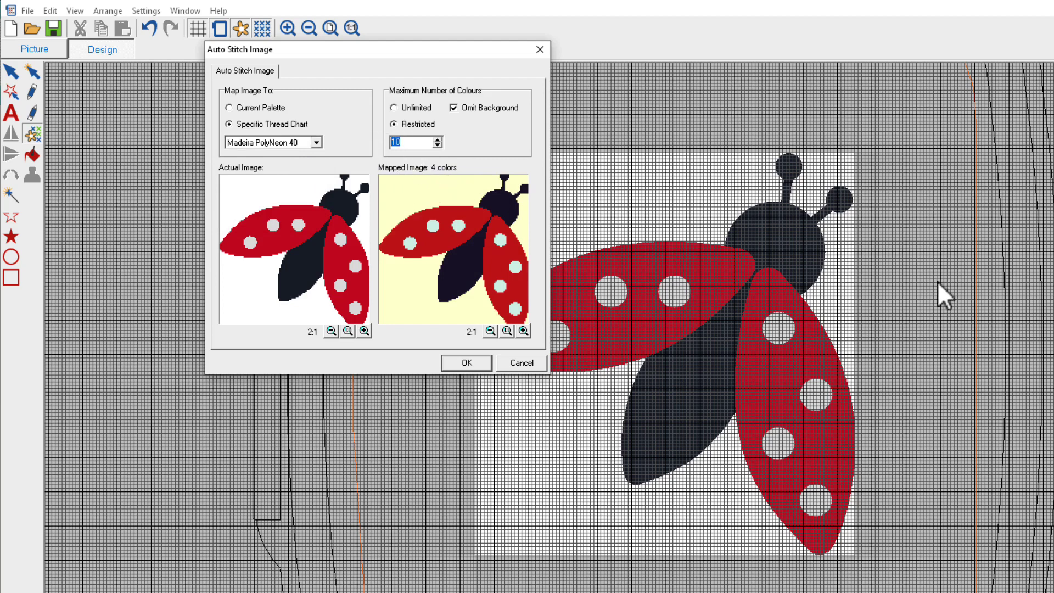
{"action": "type", "text": "4"}
{"action": "left_click", "coordinate": [467, 363]}
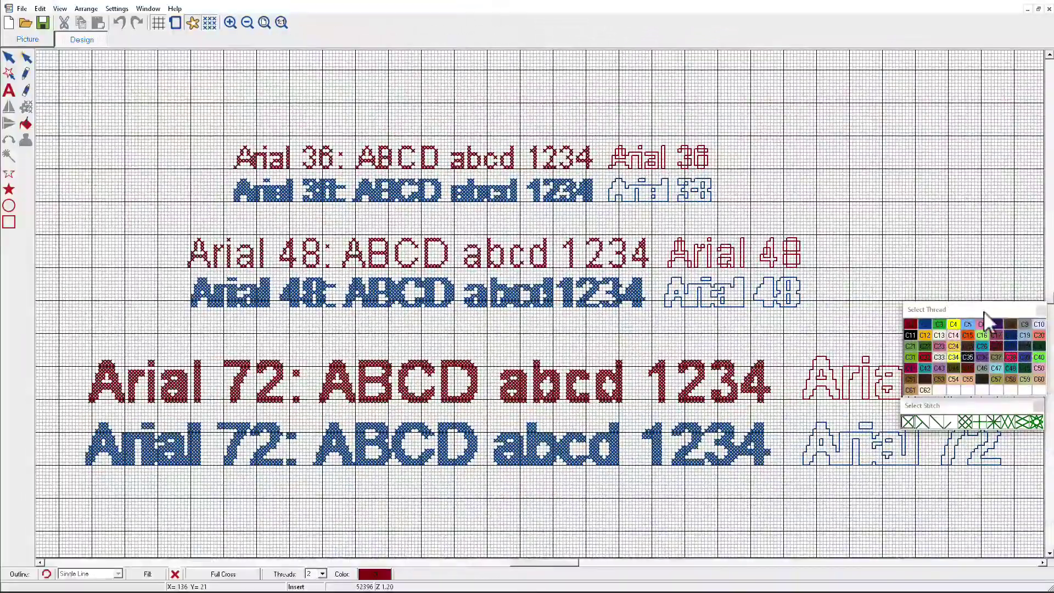
Close the floating Select Thread and Select Stitch palettes
{"action": "left_click", "coordinate": [1040, 310]}
{"action": "left_click", "coordinate": [1038, 407]}
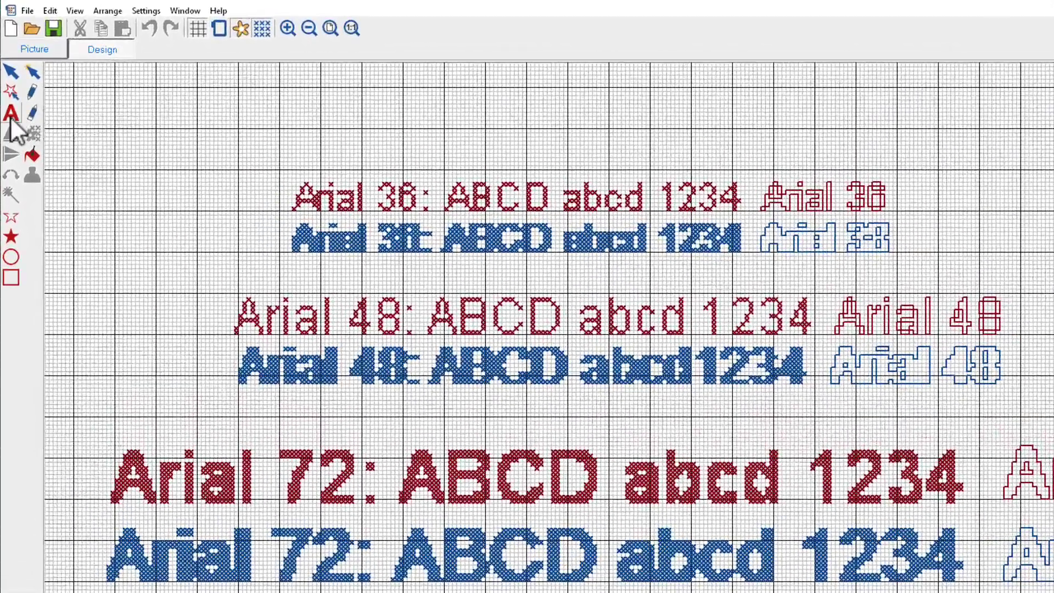
Set the lettering font to Buttermilk at size 72
{"action": "right_click", "coordinate": [11, 116]}
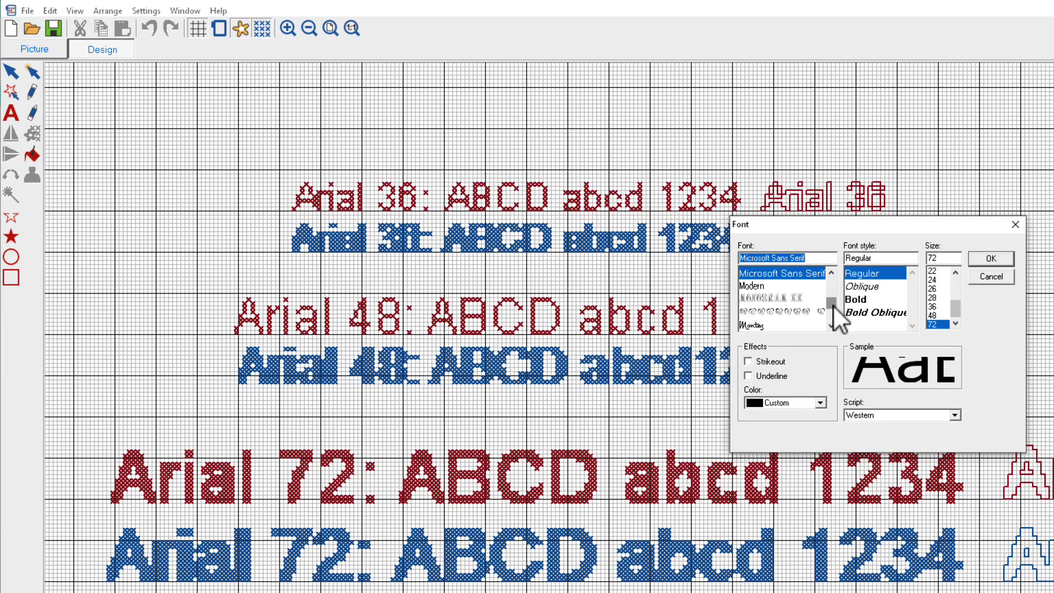
{"action": "left_click_drag", "start_coordinate": [832, 305], "coordinate": [832, 285]}
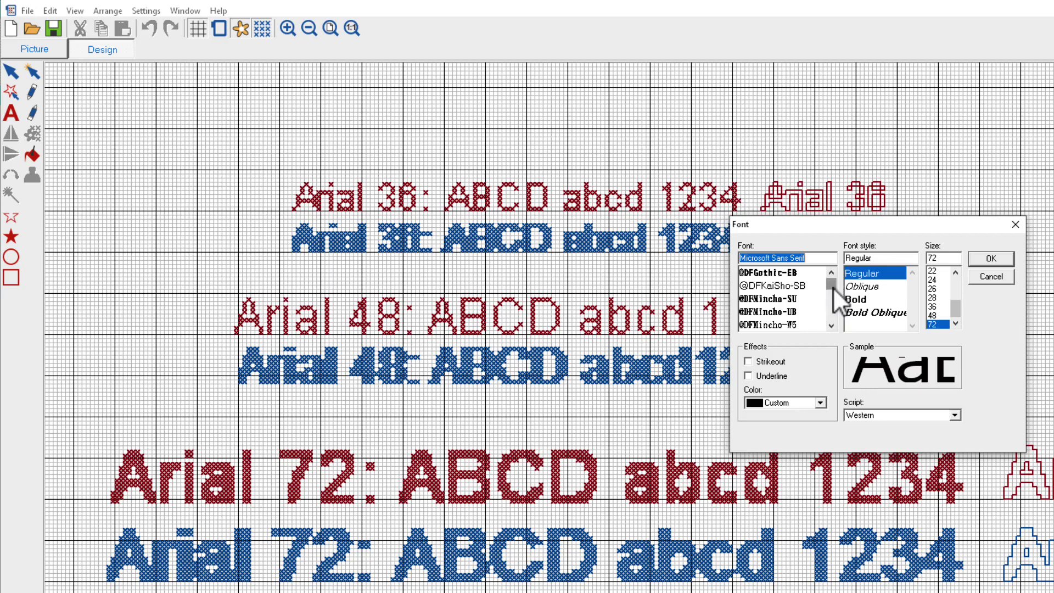
{"action": "left_click_drag", "start_coordinate": [832, 285], "coordinate": [832, 289]}
{"action": "left_click", "coordinate": [763, 313]}
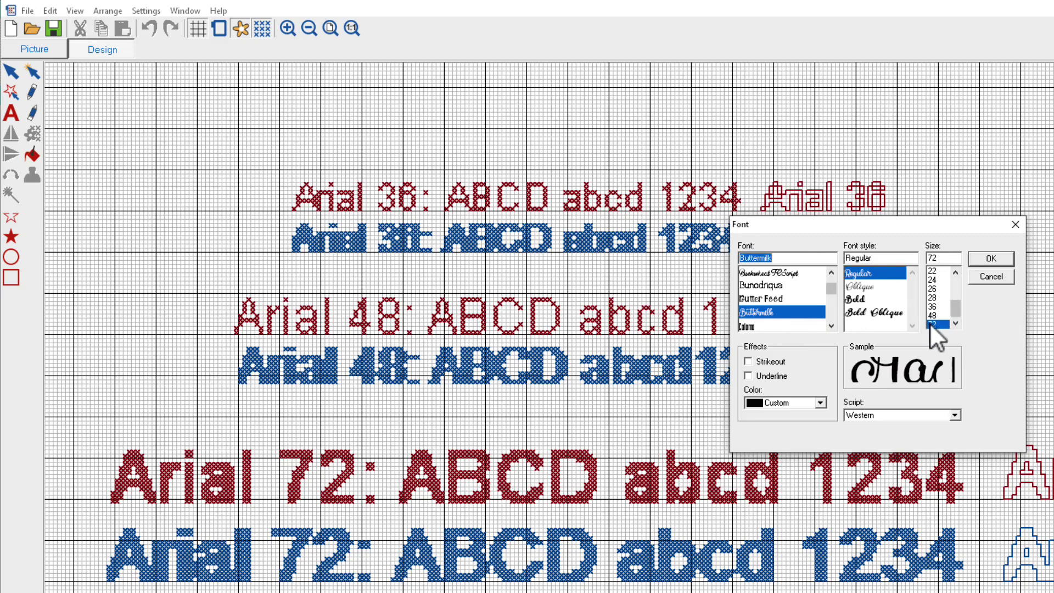
{"action": "left_click", "coordinate": [981, 262]}
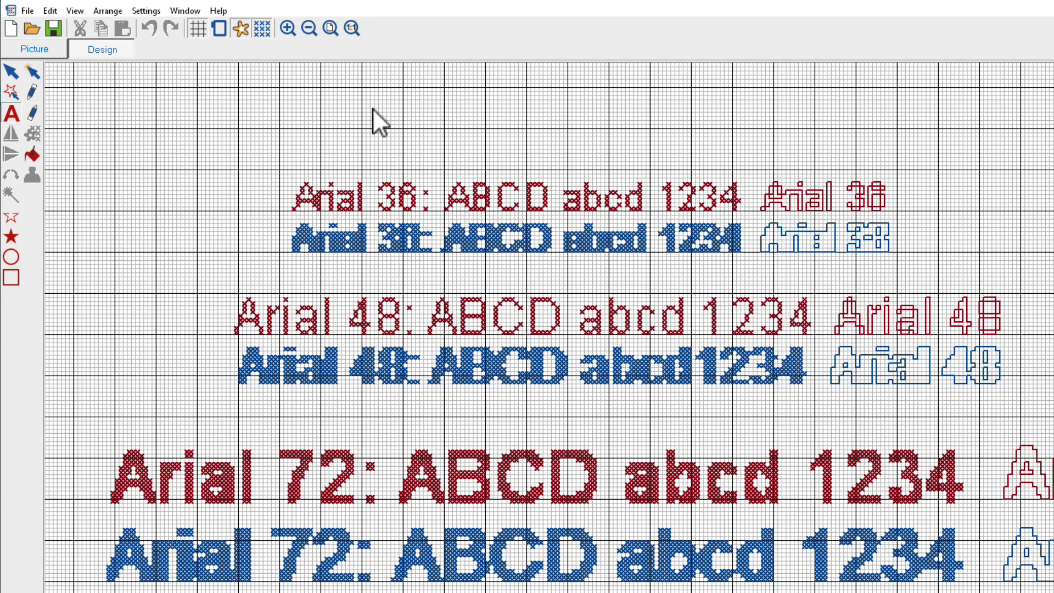
Letter 'Buttermilk' above the Arial samples and convert it to red cross stitches
{"action": "left_click", "coordinate": [430, 114]}
{"action": "type", "text": "Bu"}
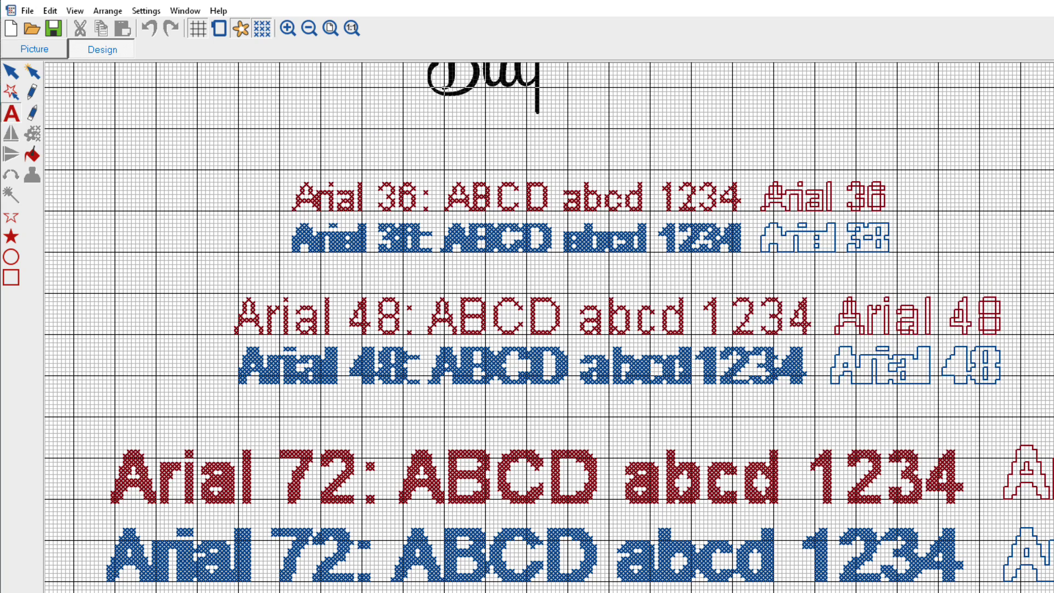
{"action": "type", "text": "ttermilks"}
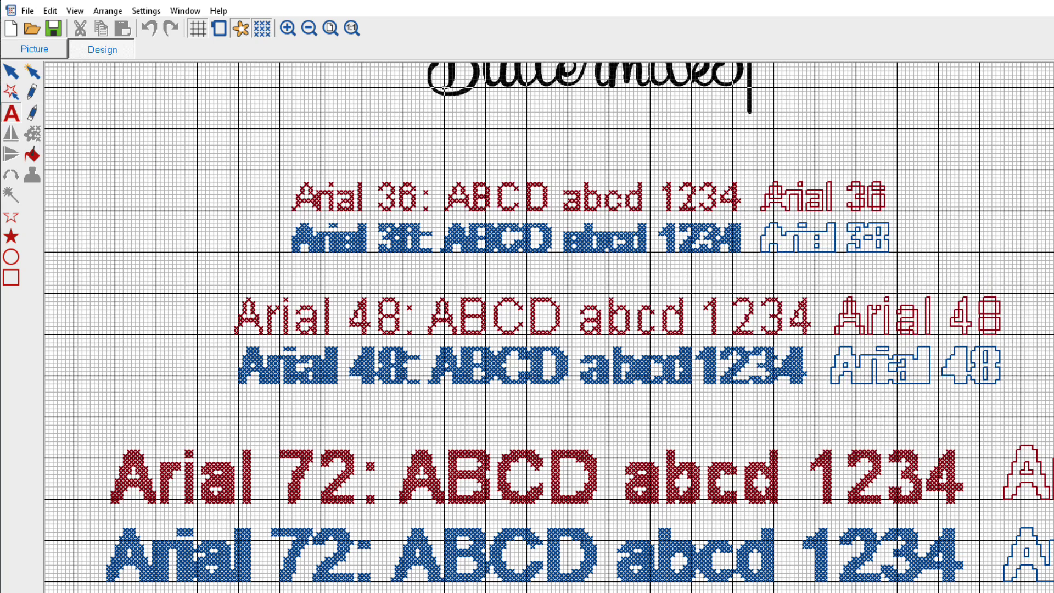
{"action": "scroll", "coordinate": [548, 330], "scroll_direction": "up", "scroll_amount": 3}
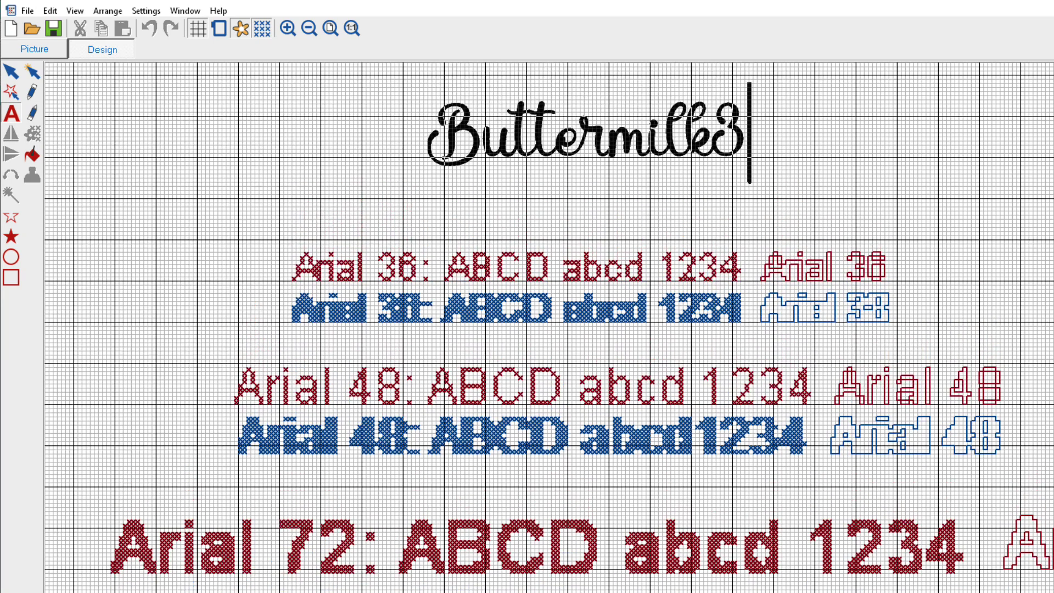
{"action": "key", "text": "BackSpace"}
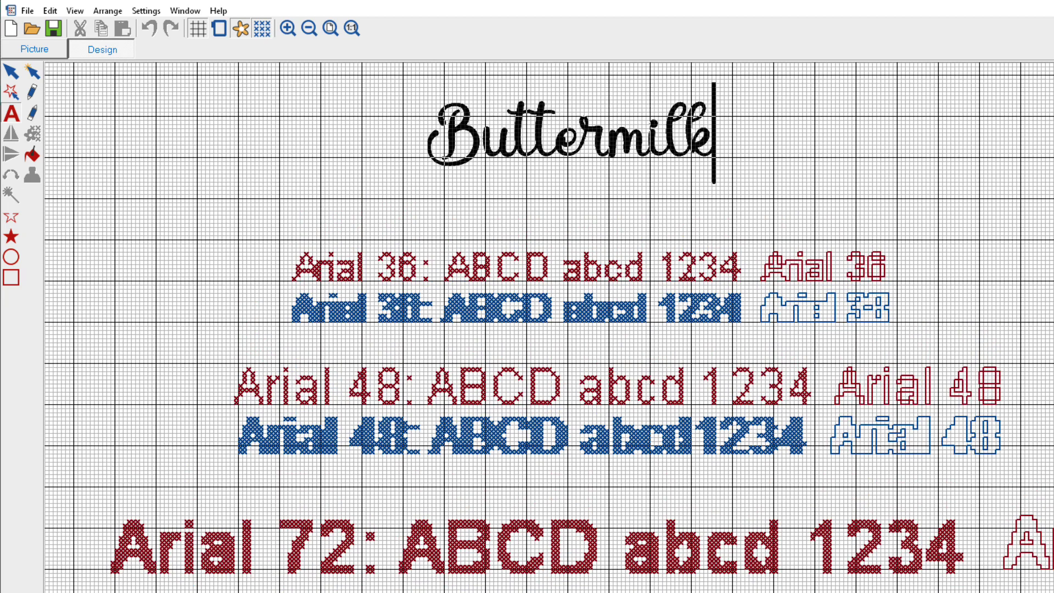
{"action": "key", "text": "Return"}
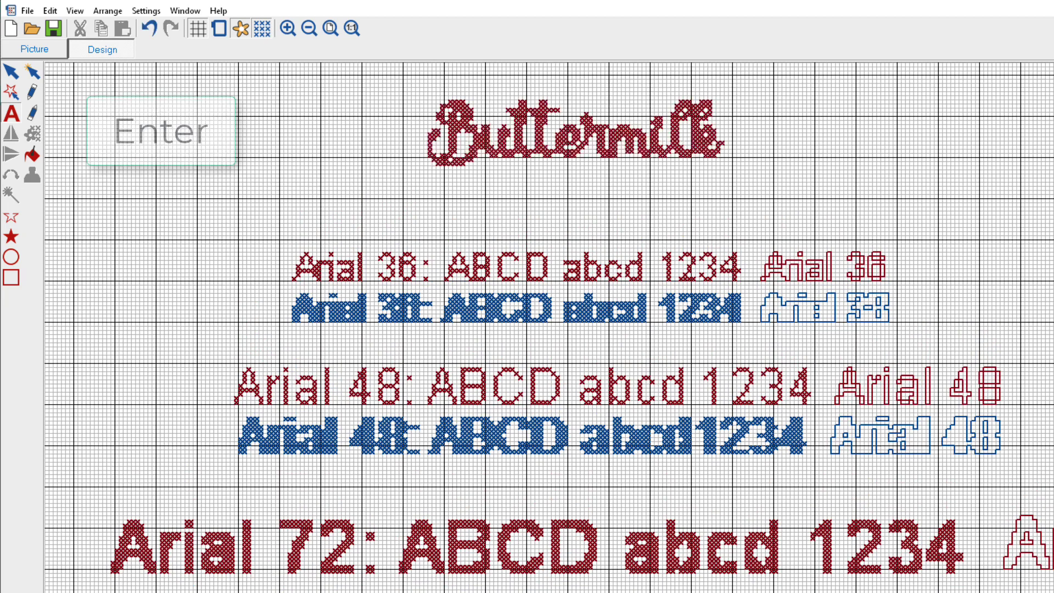